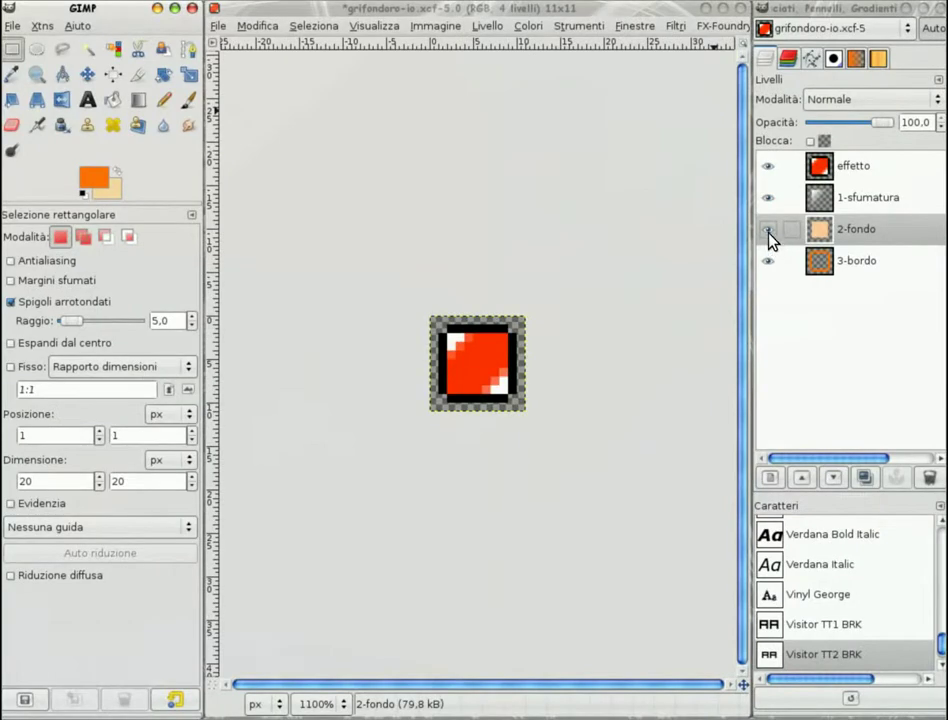
Show only the 2-fondo layer and set the foreground colour to light green 96f6be.
left_click(768, 232, "shift")
left_click(94, 180)
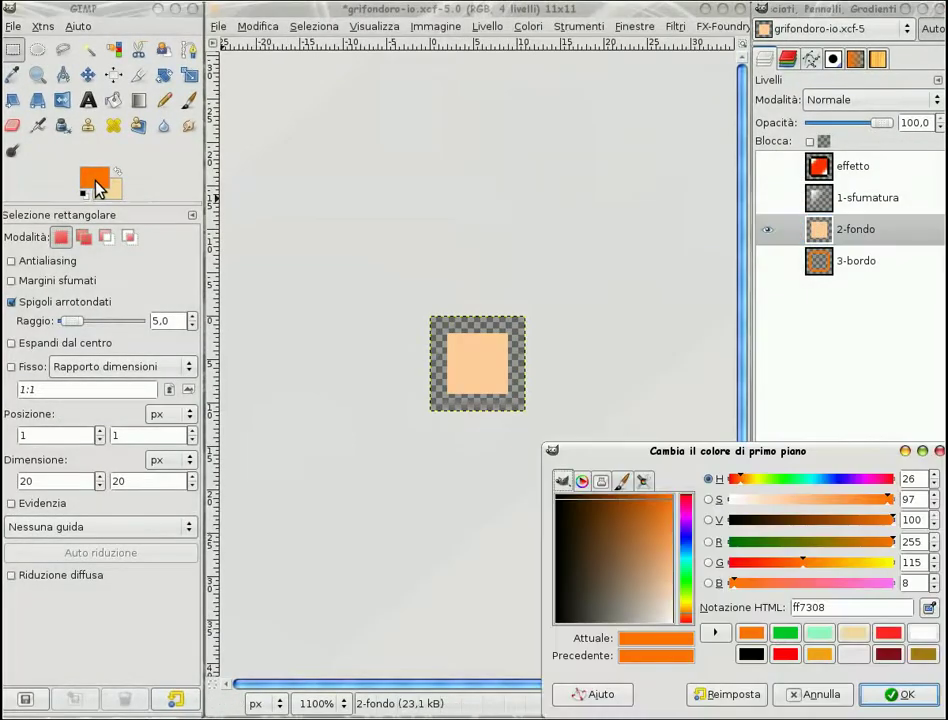
mouse_move(693, 458)
left_mouse_down()
mouse_move(420, 210)
mouse_move(387, 53)
left_mouse_up()
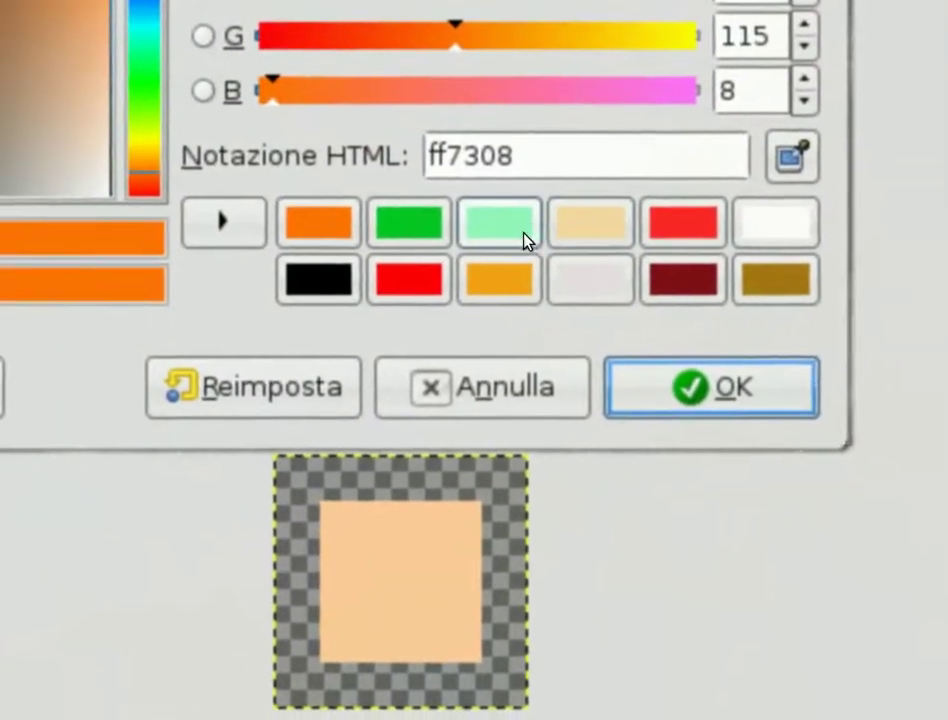
left_click(525, 240)
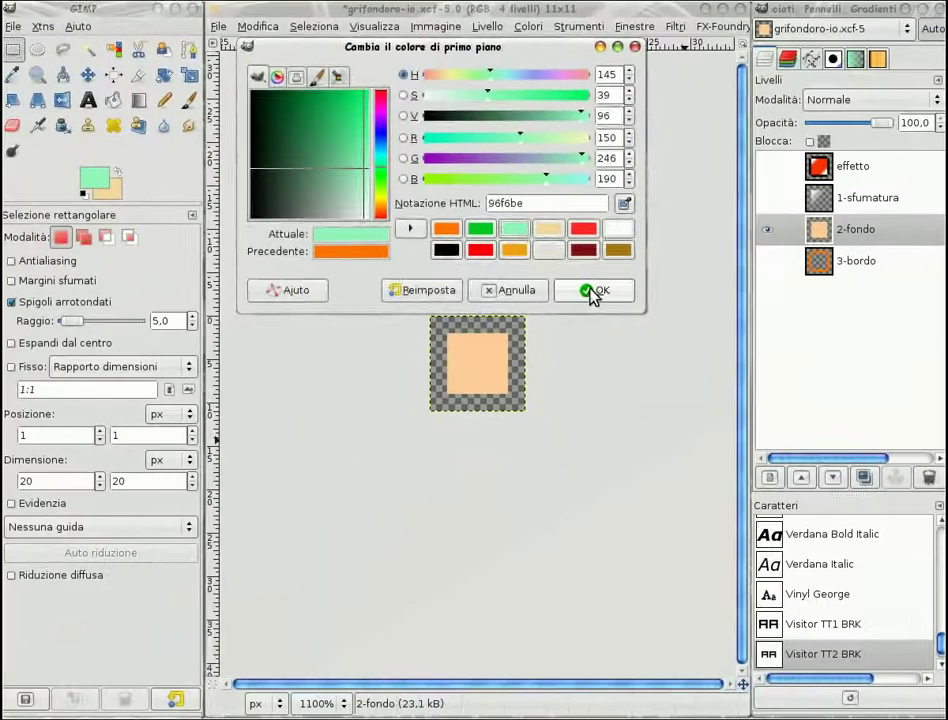
left_click(592, 290)
Lock alpha on 2-fondo, paint its fill light green, then show only 3-bordo.
left_click(189, 102)
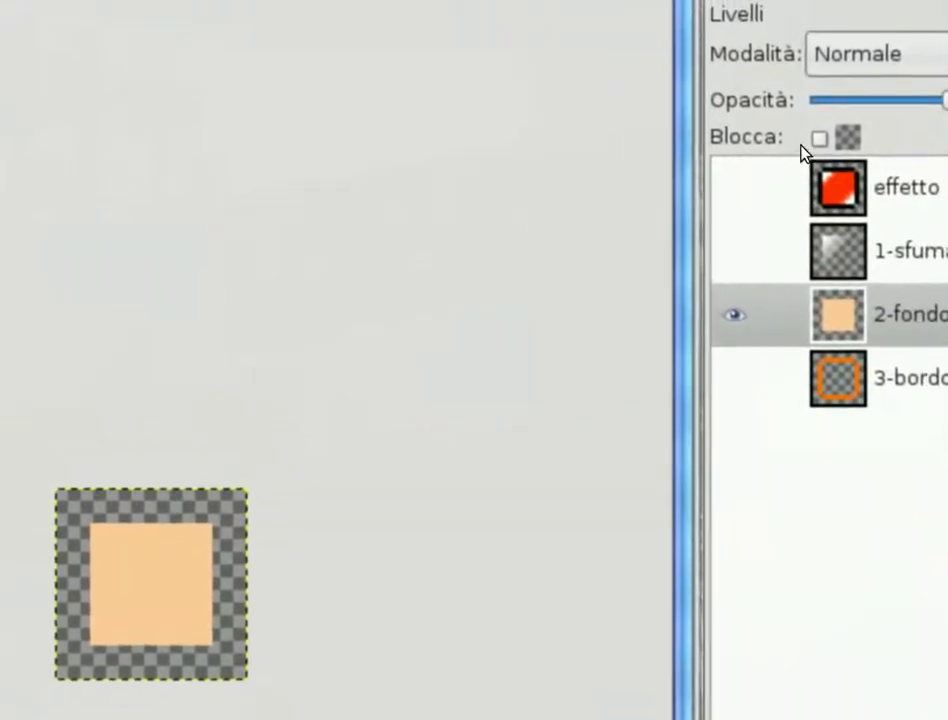
left_click(810, 141)
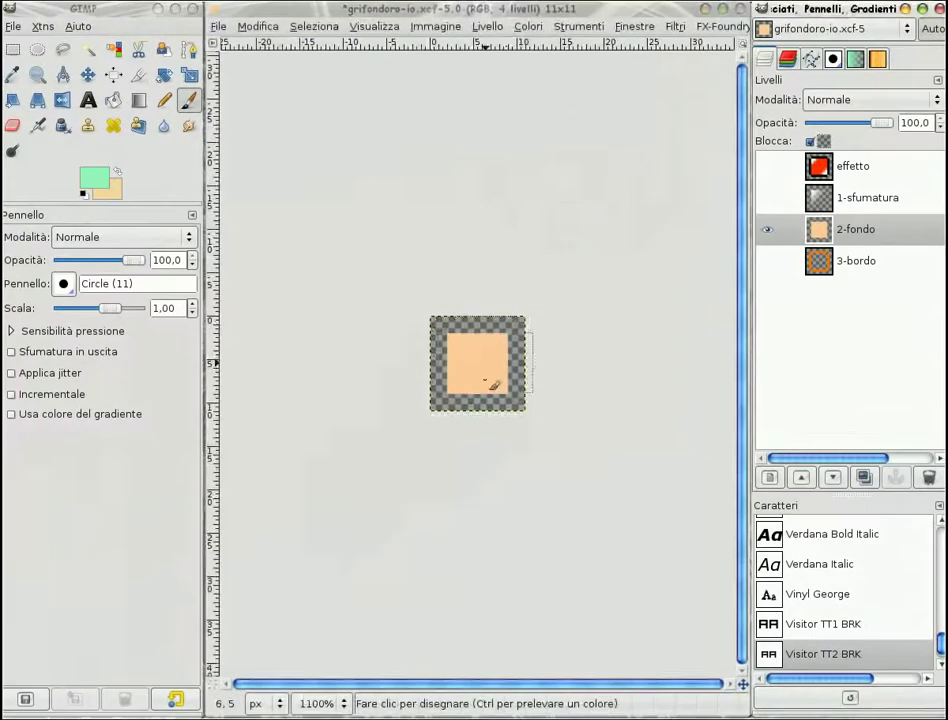
left_click(493, 364)
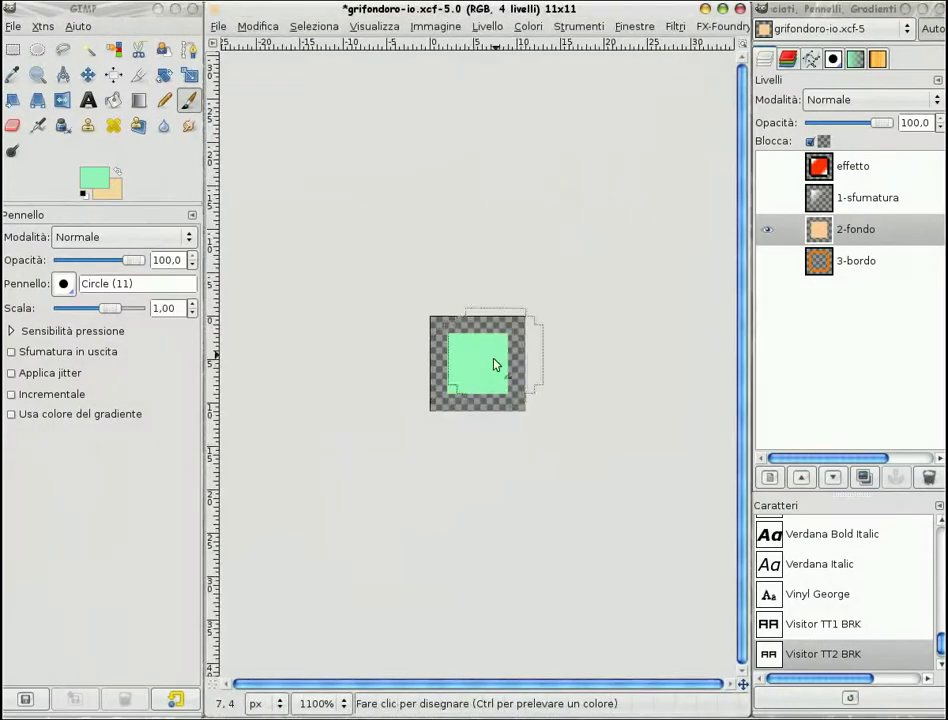
left_click(767, 261, "shift")
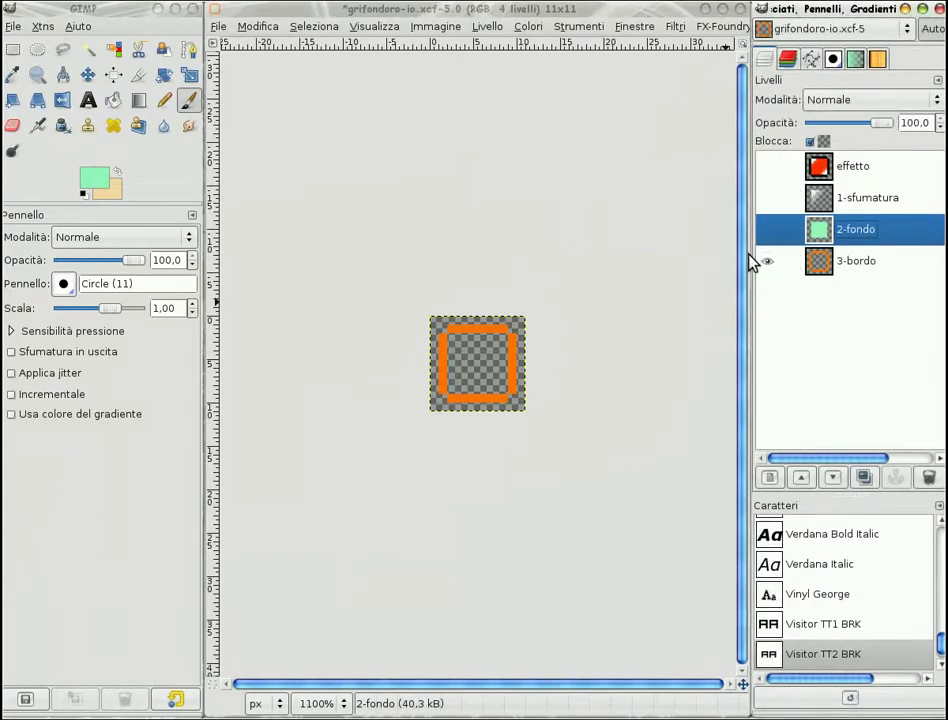
Paint the orange 3-bordo border with green 09c628 and make all layers visible again.
left_click(97, 180)
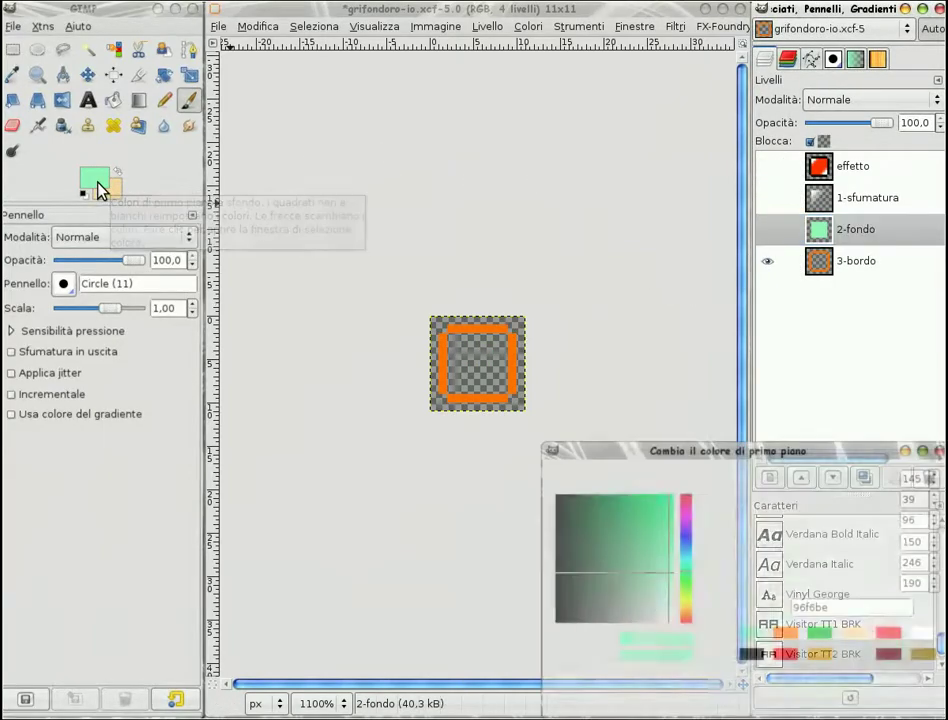
left_click_drag(660, 450, 302, 121)
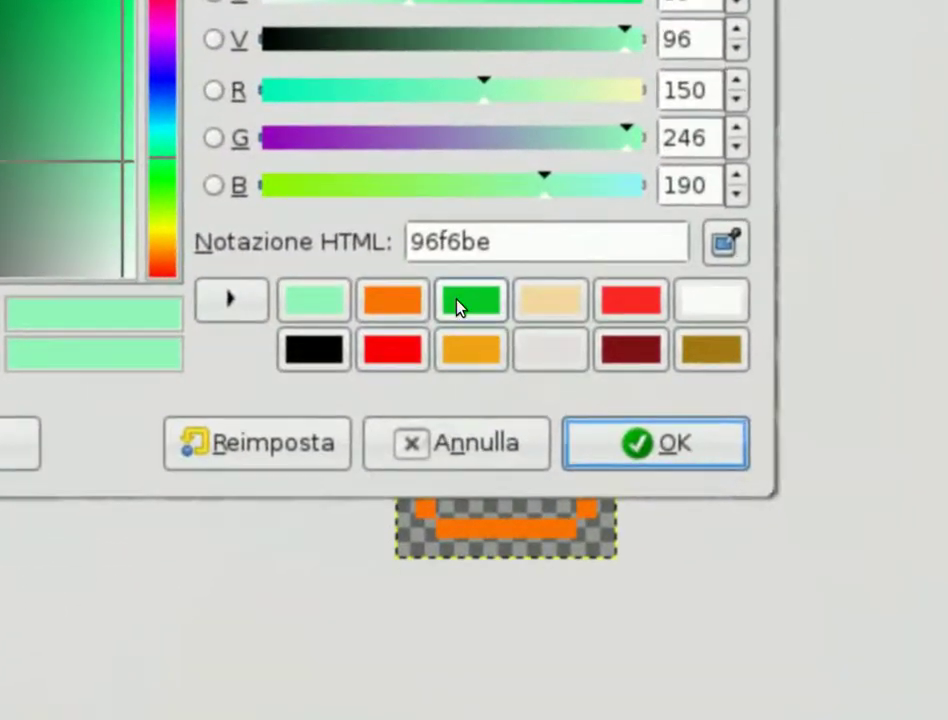
left_click(461, 305)
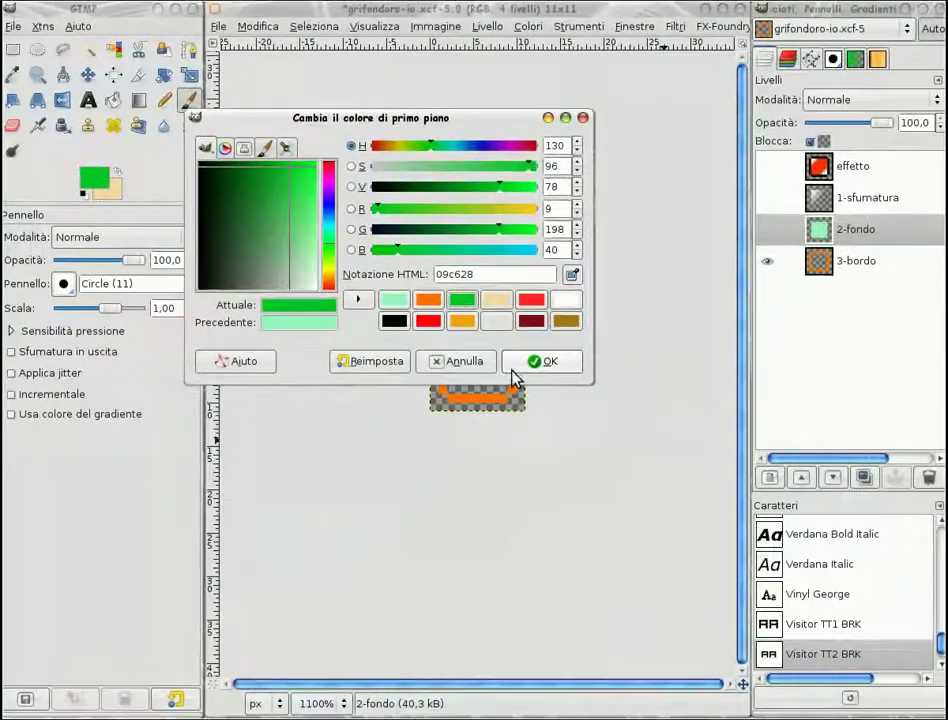
left_click(655, 443)
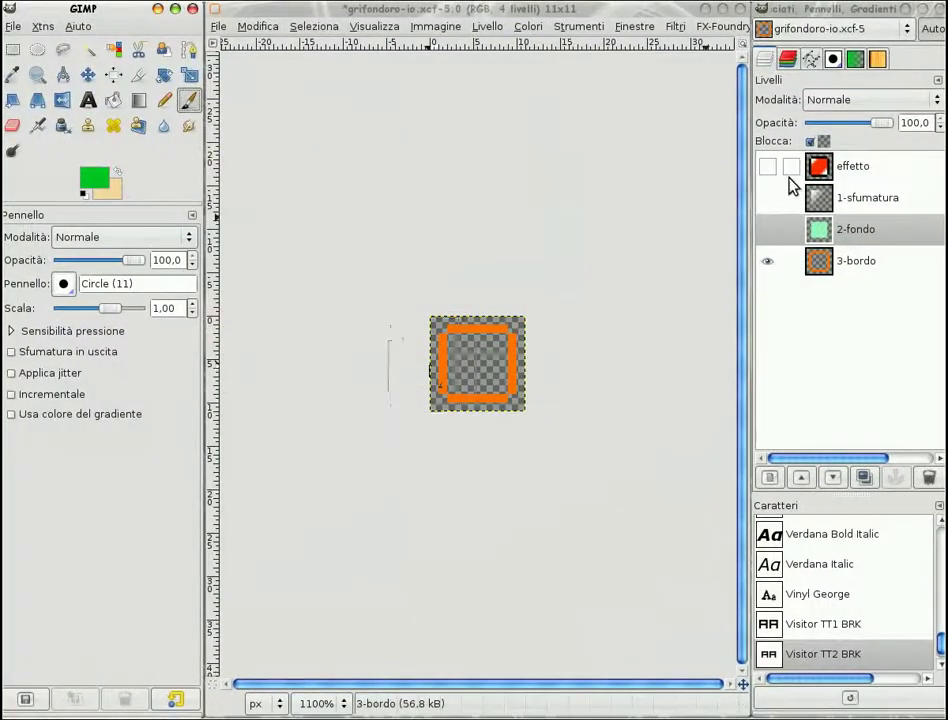
left_click(850, 260)
mouse_move(441, 392)
left_mouse_down()
mouse_move(512, 378)
mouse_move(402, 330)
left_mouse_up()
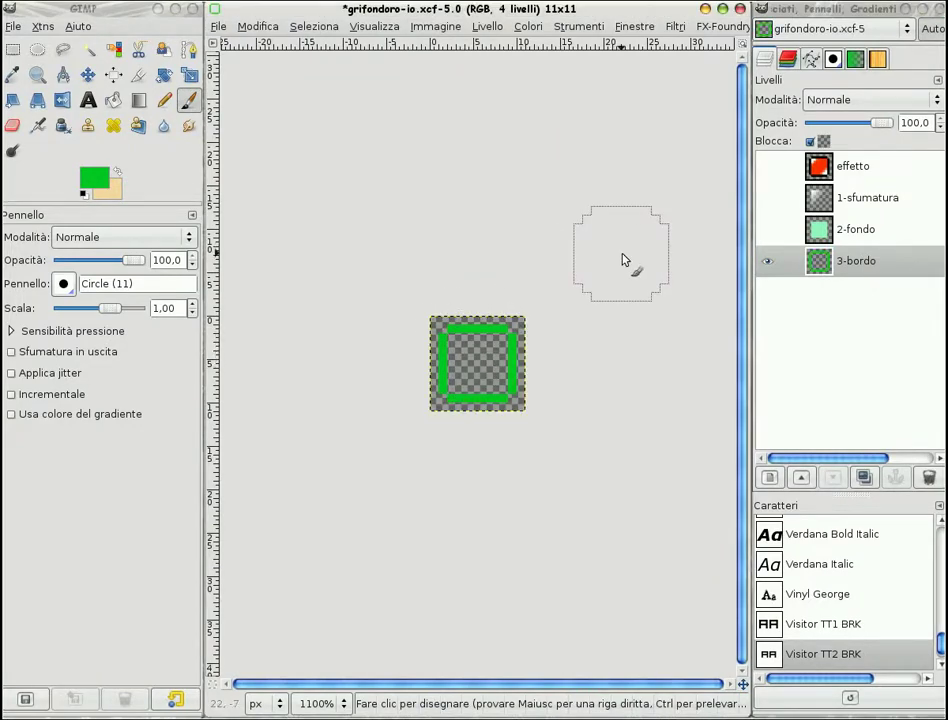
left_click(767, 262, "shift")
Hide effetto and merge the visible layers, clipped to image, into one 3-bordo layer.
left_click(768, 168)
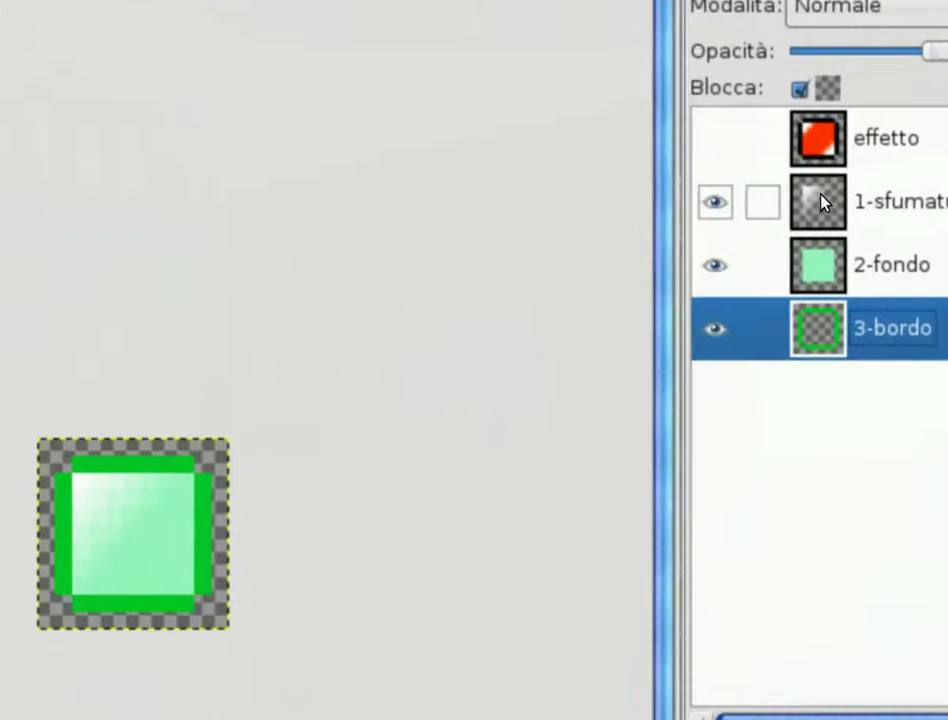
right_click(822, 199)
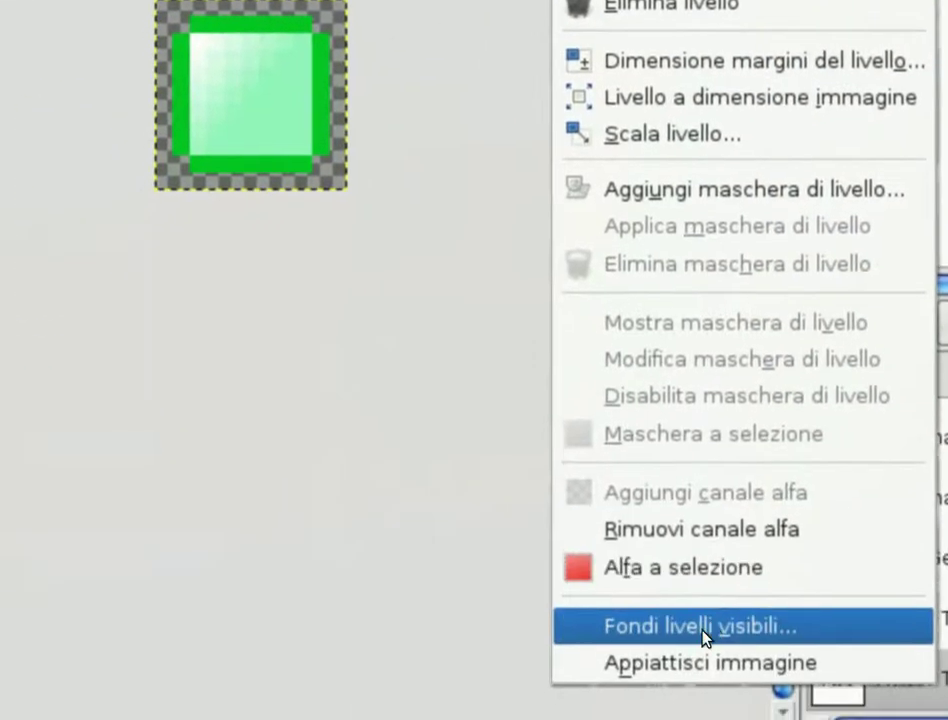
left_click(706, 637)
left_click(442, 364)
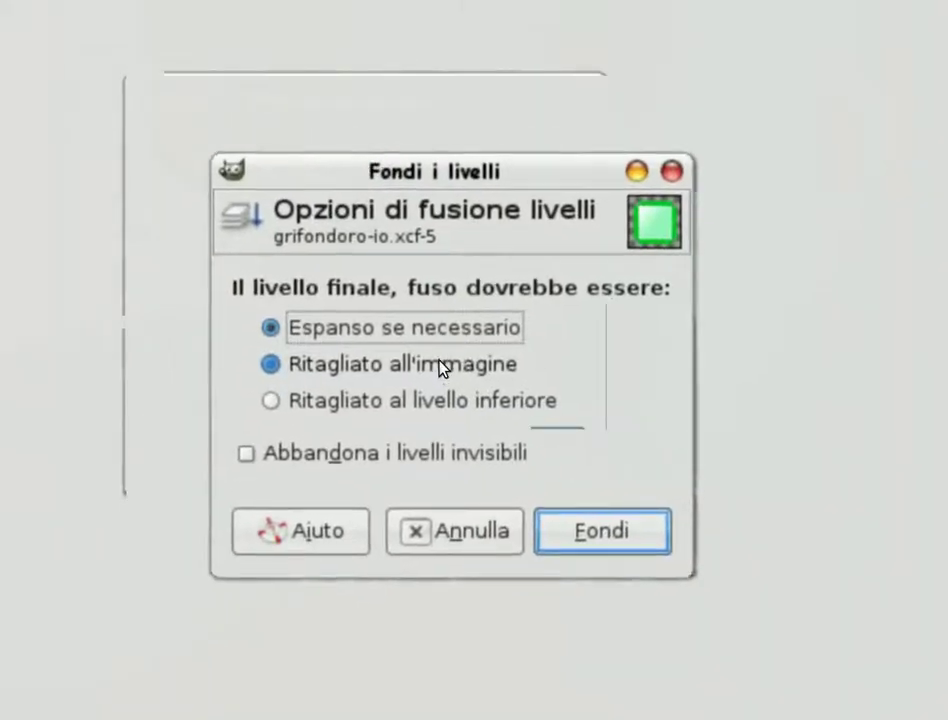
left_click(555, 518)
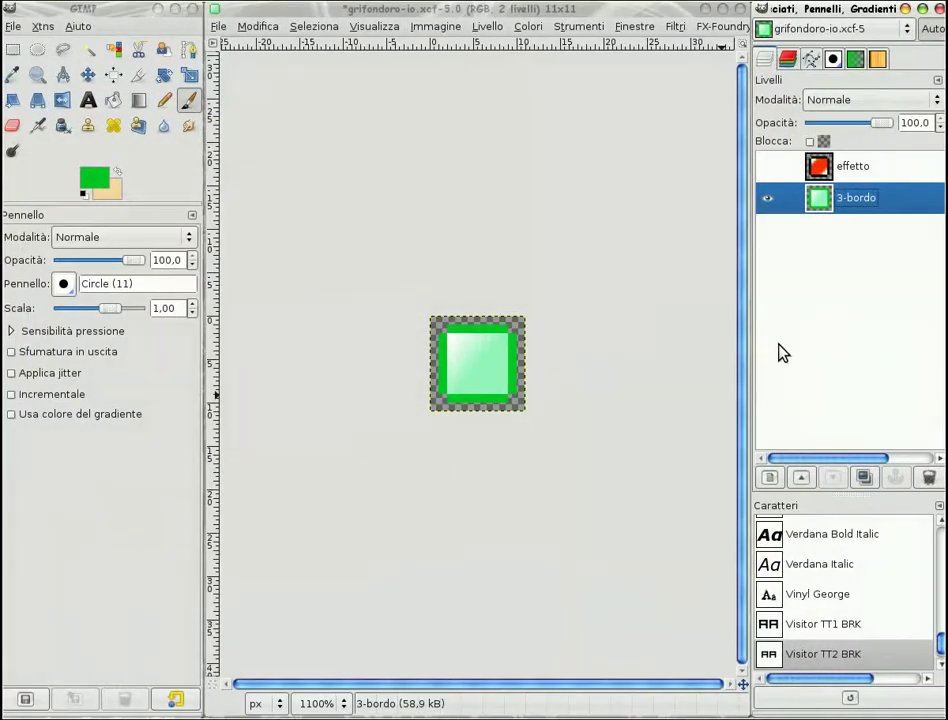
left_click(800, 700)
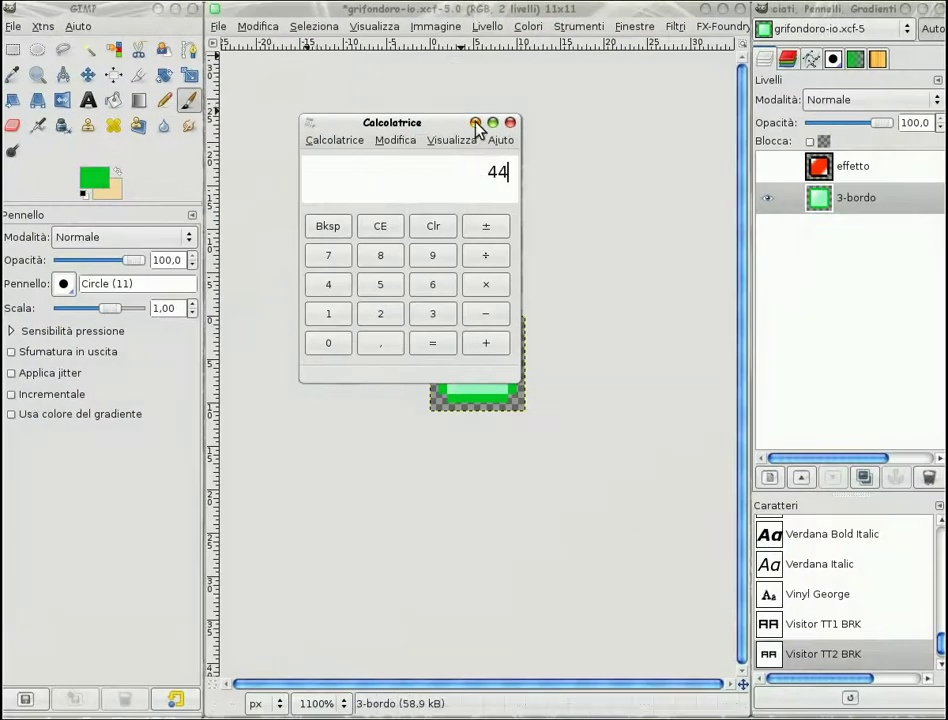
left_click(476, 123)
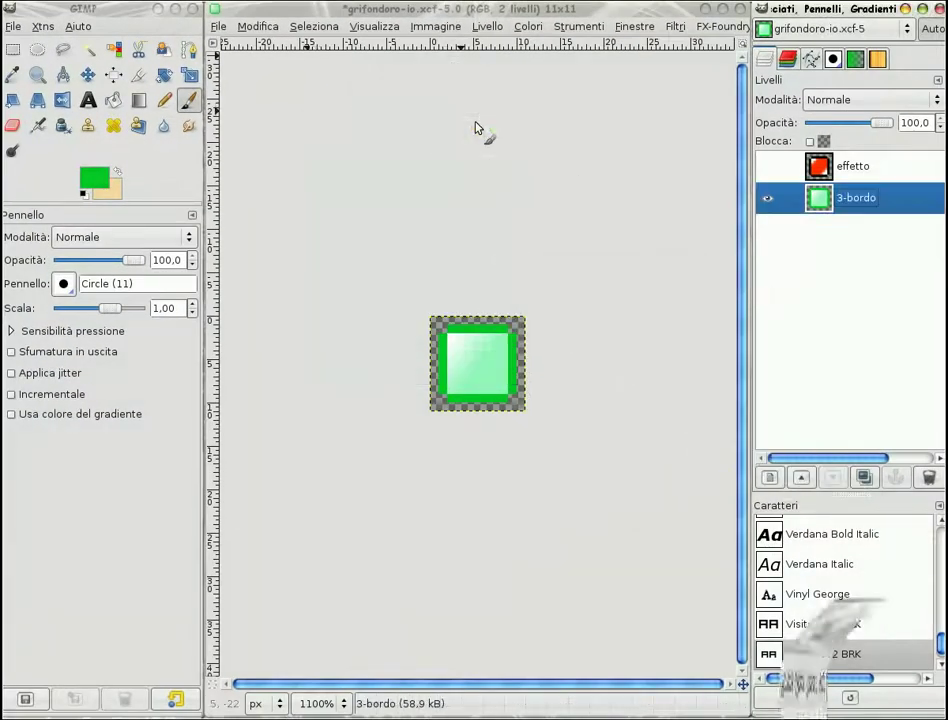
Resize the canvas width to 44 via Dimensione superficie, making it 44×11.
left_click(442, 27)
left_click(470, 113)
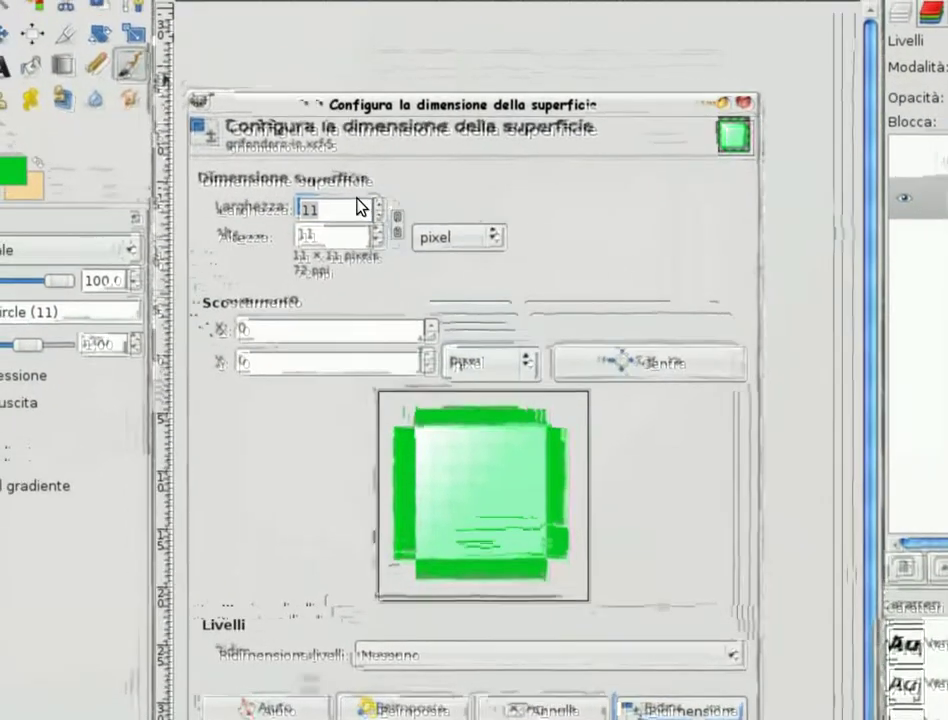
left_click(341, 207)
double_click(341, 207)
type("44")
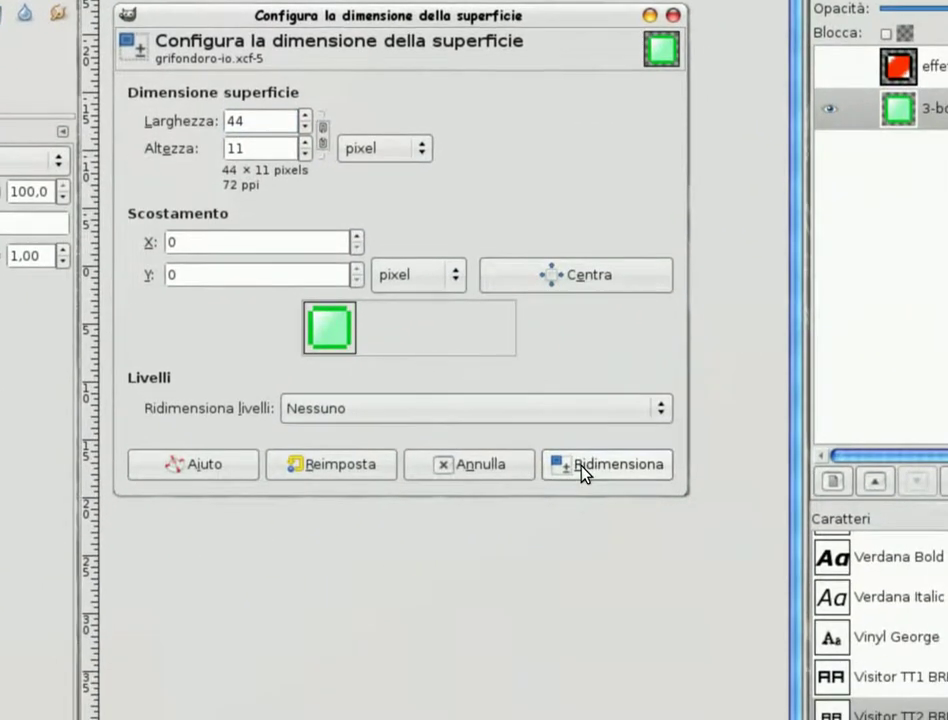
left_click(597, 474)
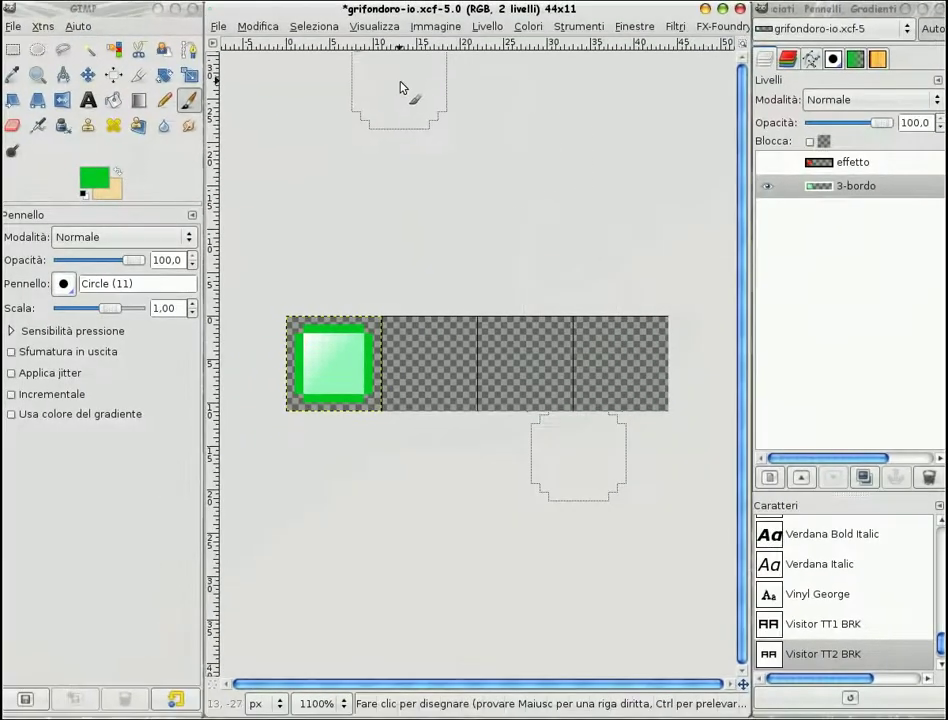
Toggle the grid off and on, then stretch 3-bordo with Livello a dimensione immagine.
left_click(372, 26)
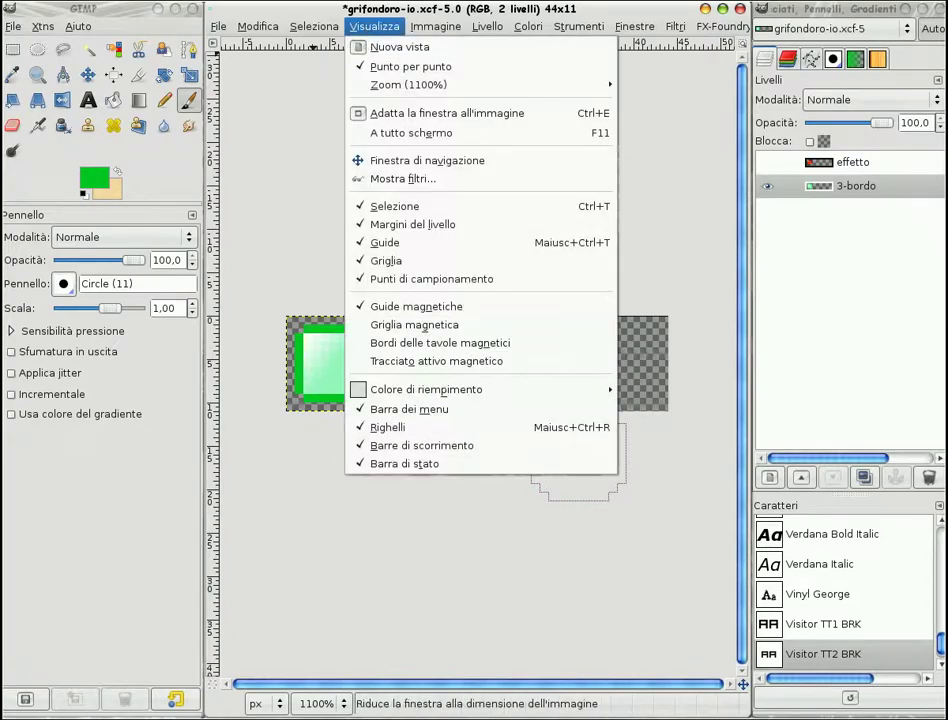
left_click(389, 262)
left_click(357, 28)
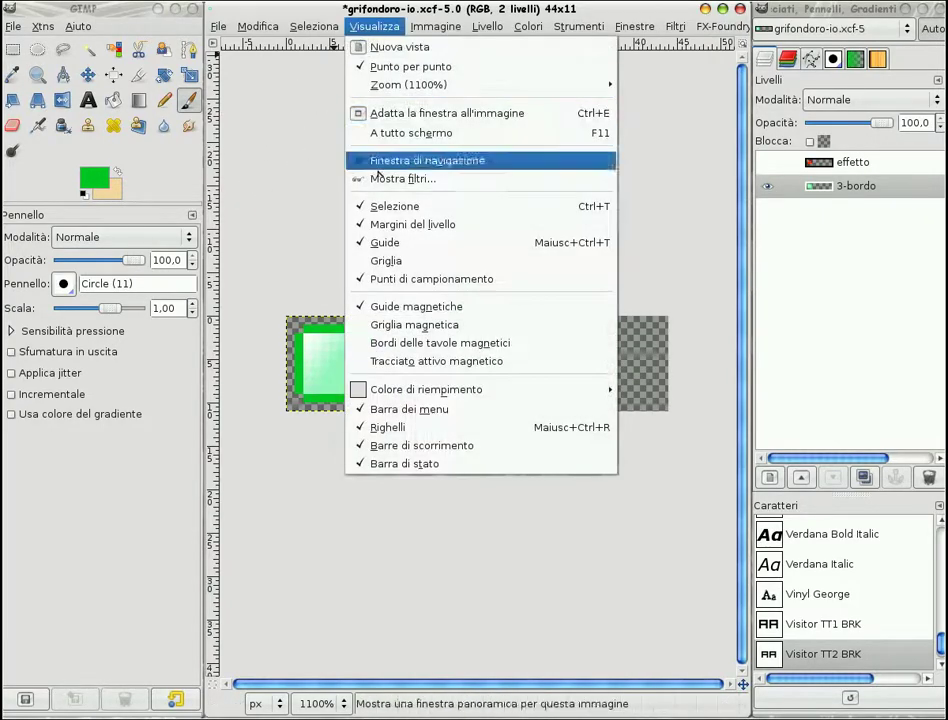
left_click(386, 260)
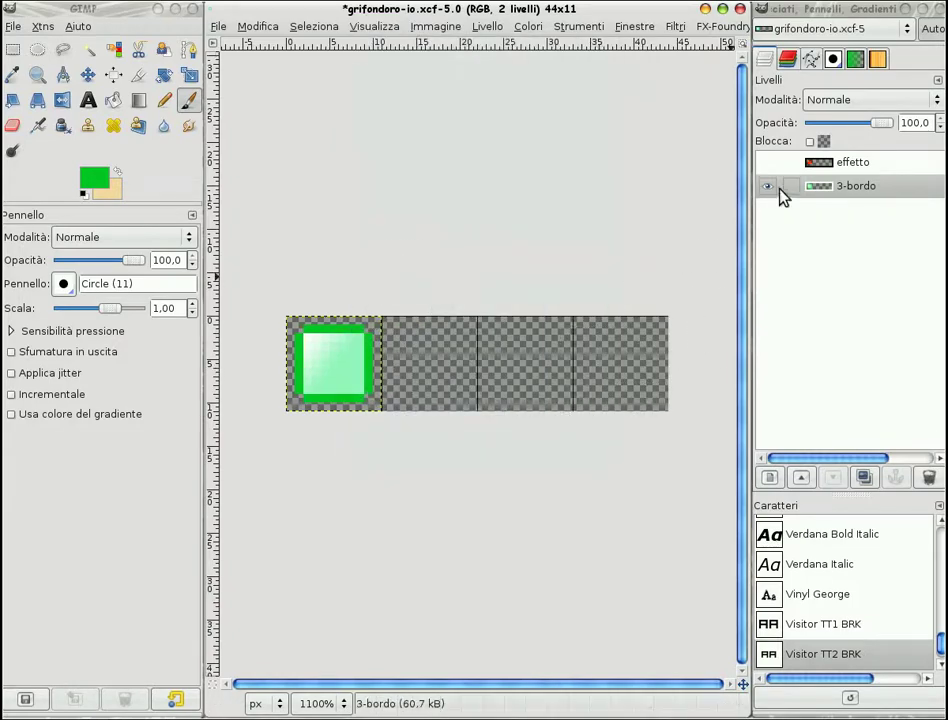
left_click(487, 26)
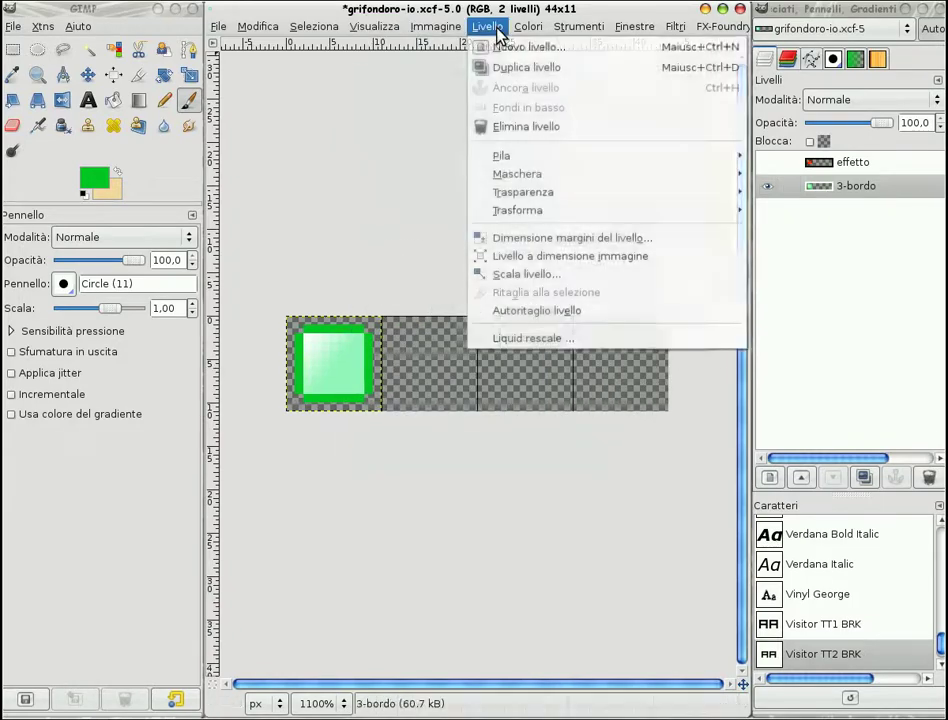
left_click(531, 258)
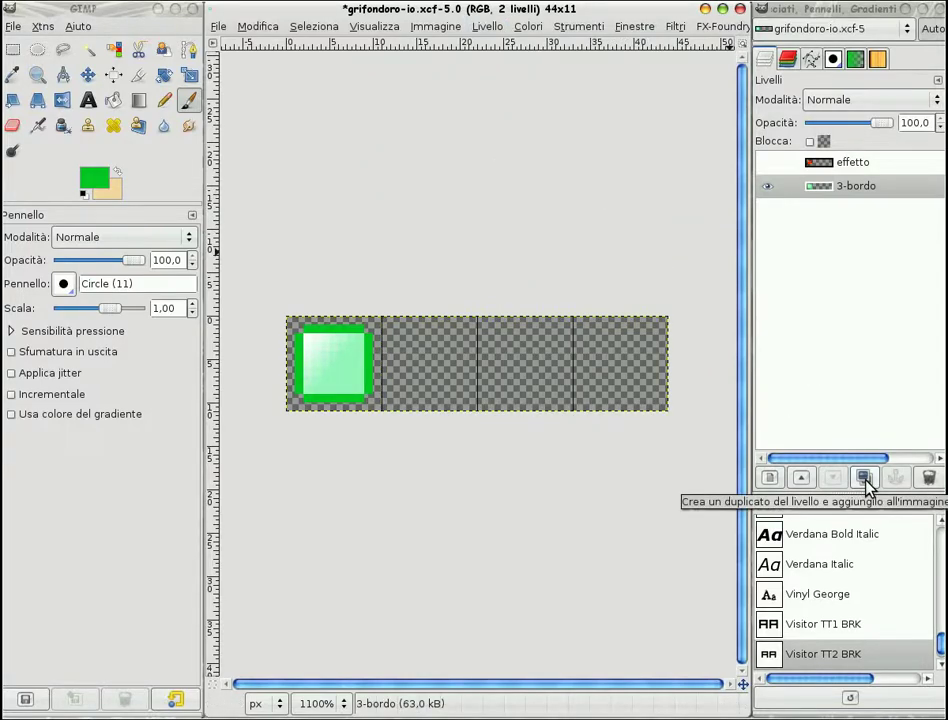
Copy the green button and paste a copy into the second grid cell.
left_click(255, 27)
left_click(250, 155)
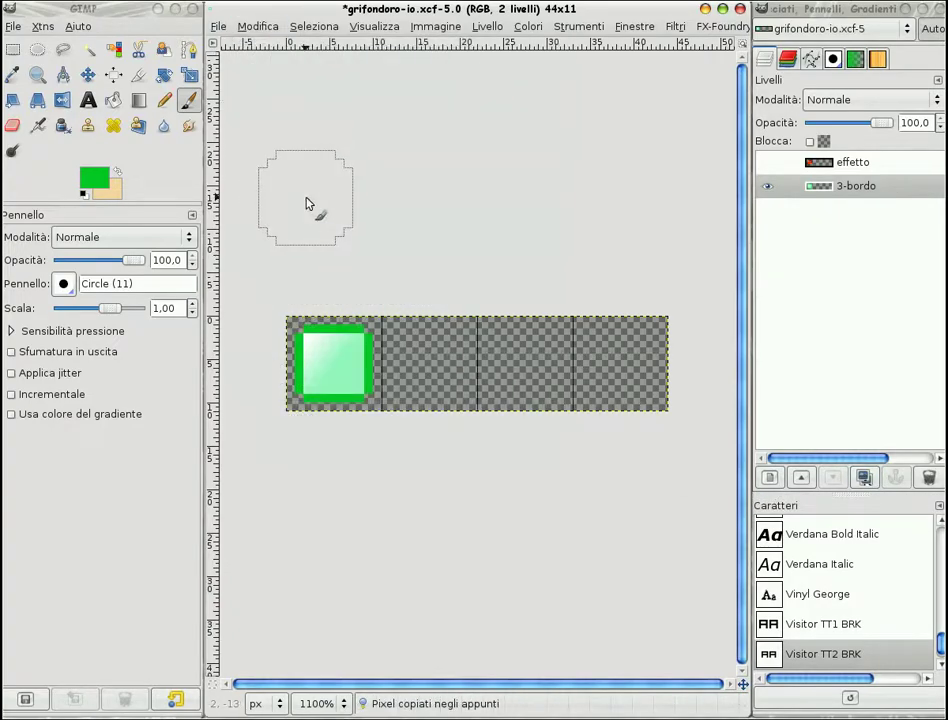
left_click(266, 32)
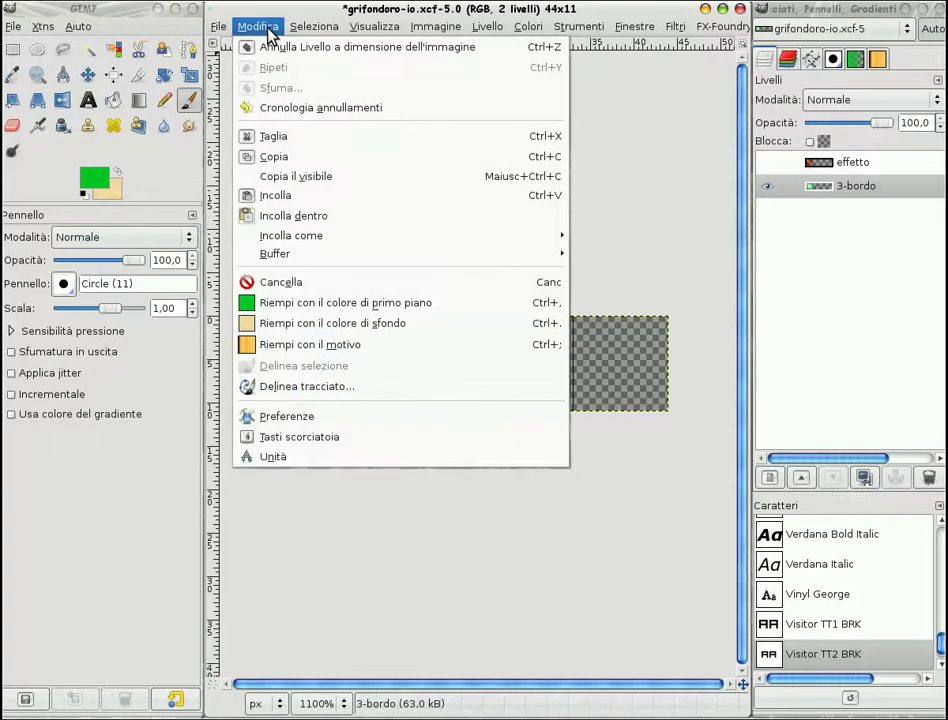
left_click(296, 196)
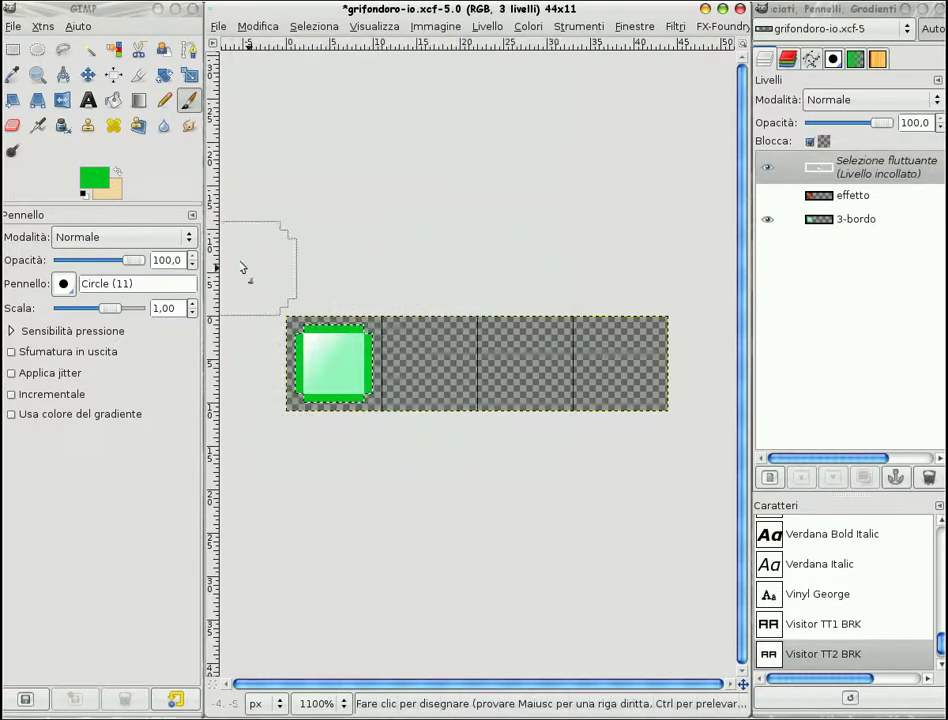
left_click(88, 75)
left_click_drag(336, 332, 433, 372)
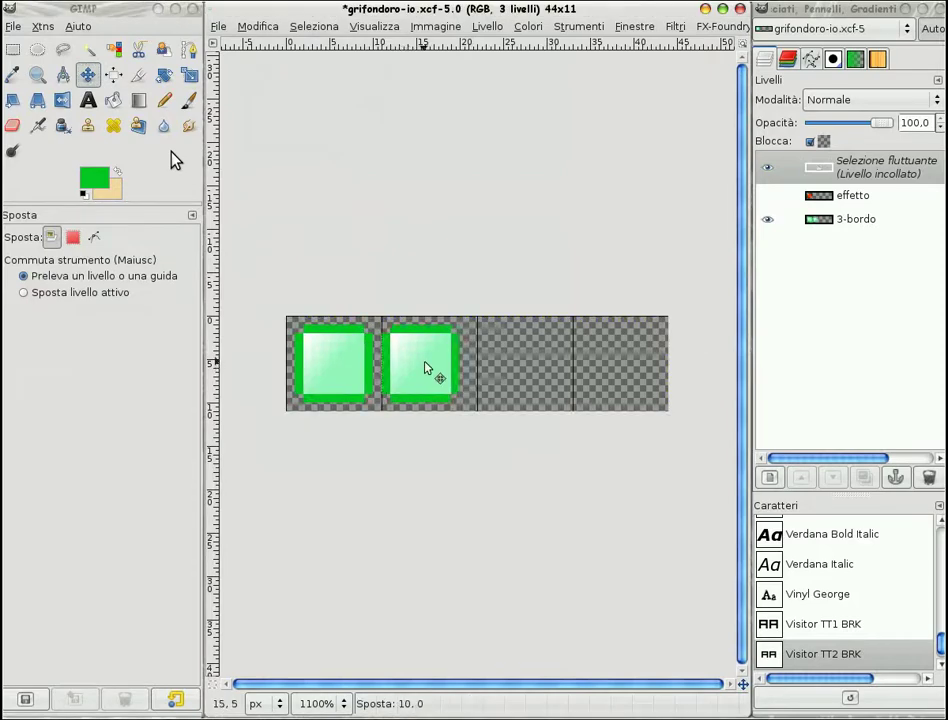
Paste further button copies into the remaining cells and anchor them onto 3-bordo.
key("ctrl+c")
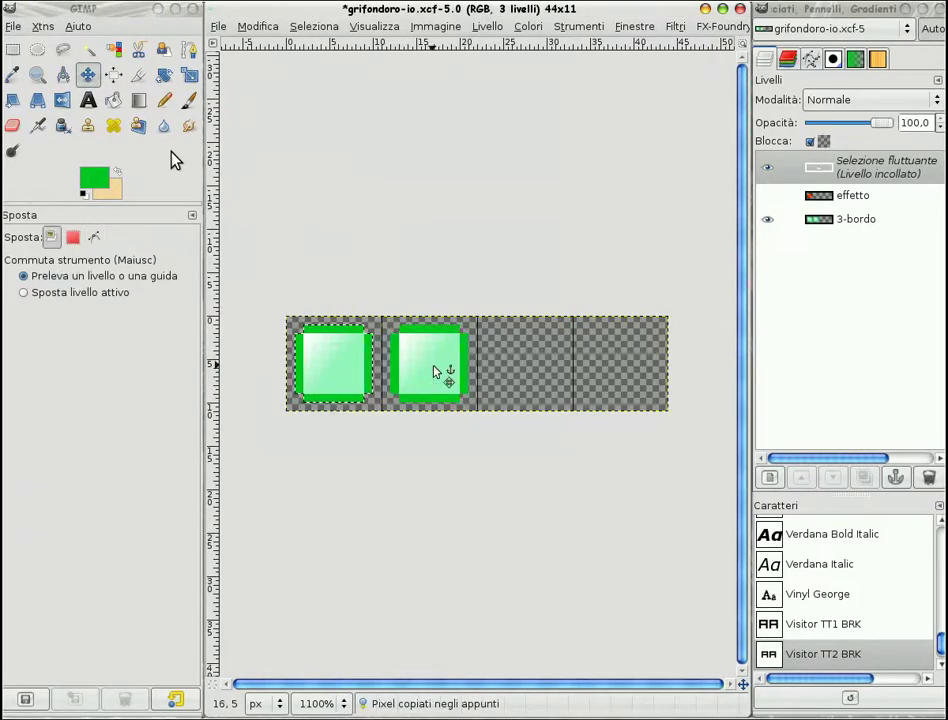
key("ctrl+v")
left_click_drag(434, 372, 638, 362)
key("ctrl+c")
key("ctrl+v")
key("ctrl+c")
key("ctrl+v")
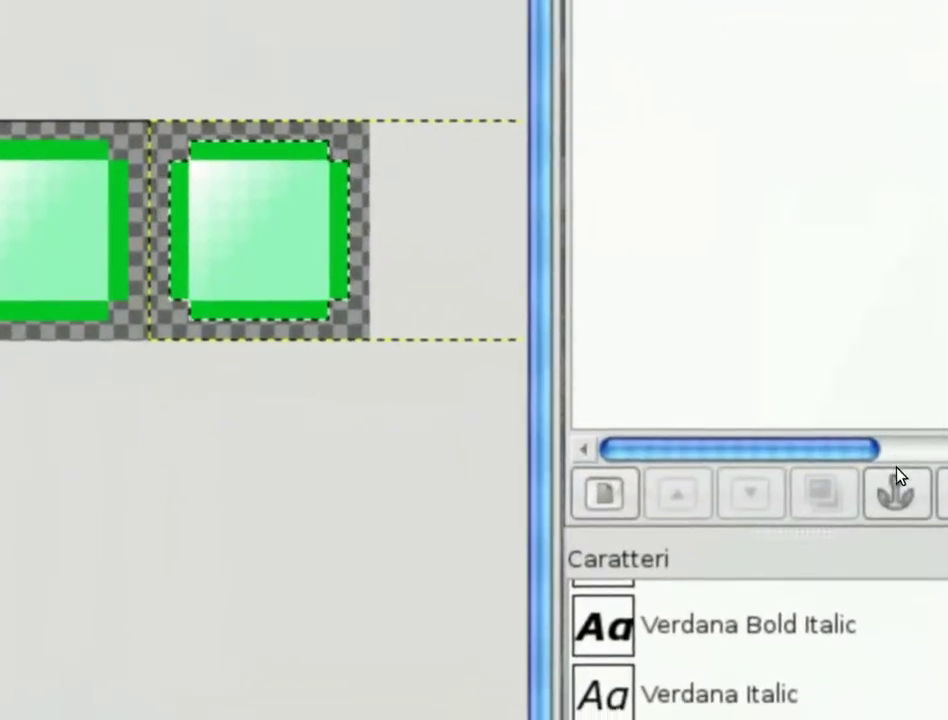
left_click(896, 475)
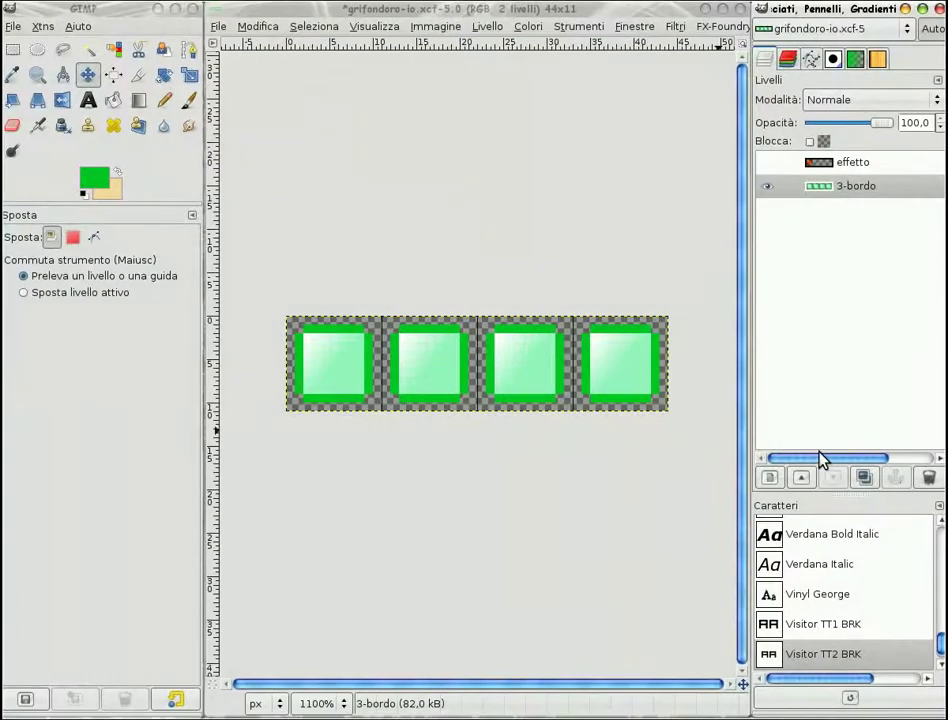
Add the text 'GIMP' on the first button and nudge it into place.
left_click(88, 102)
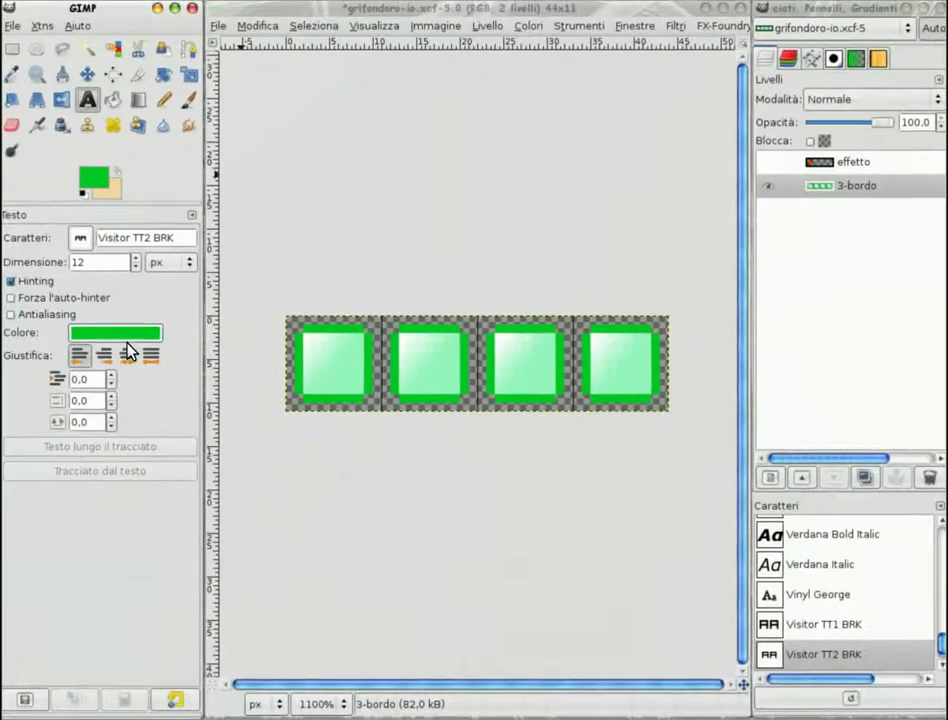
left_click(330, 370)
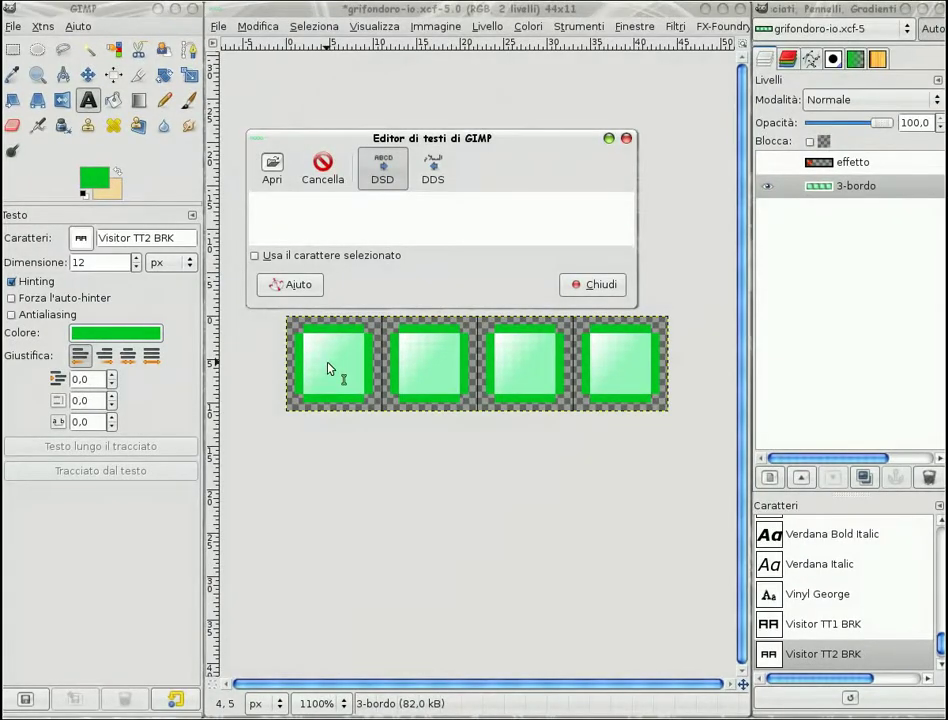
type("G")
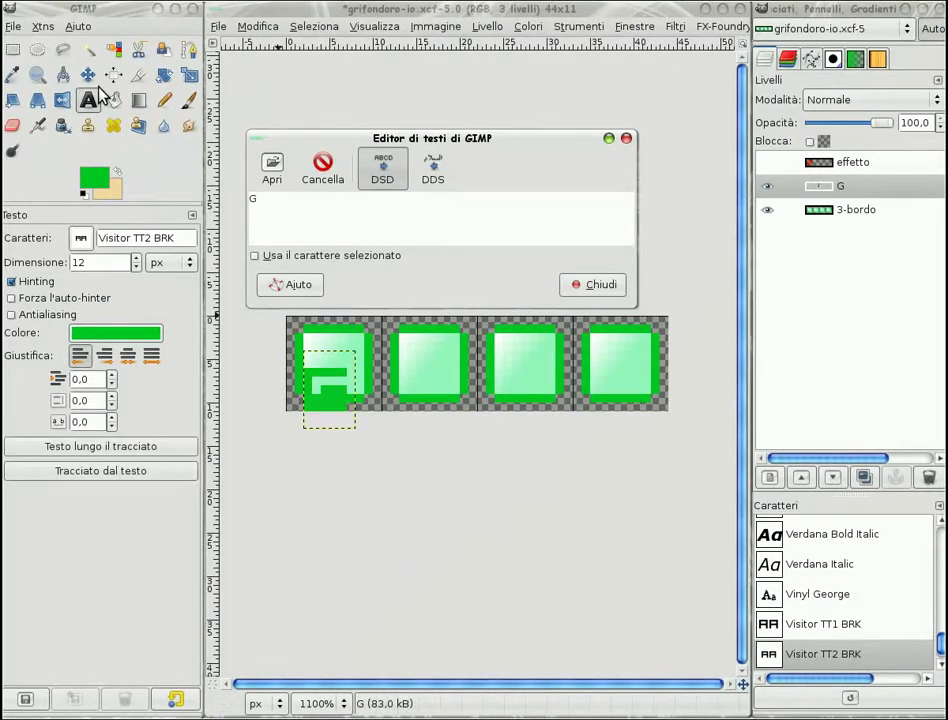
type("IM")
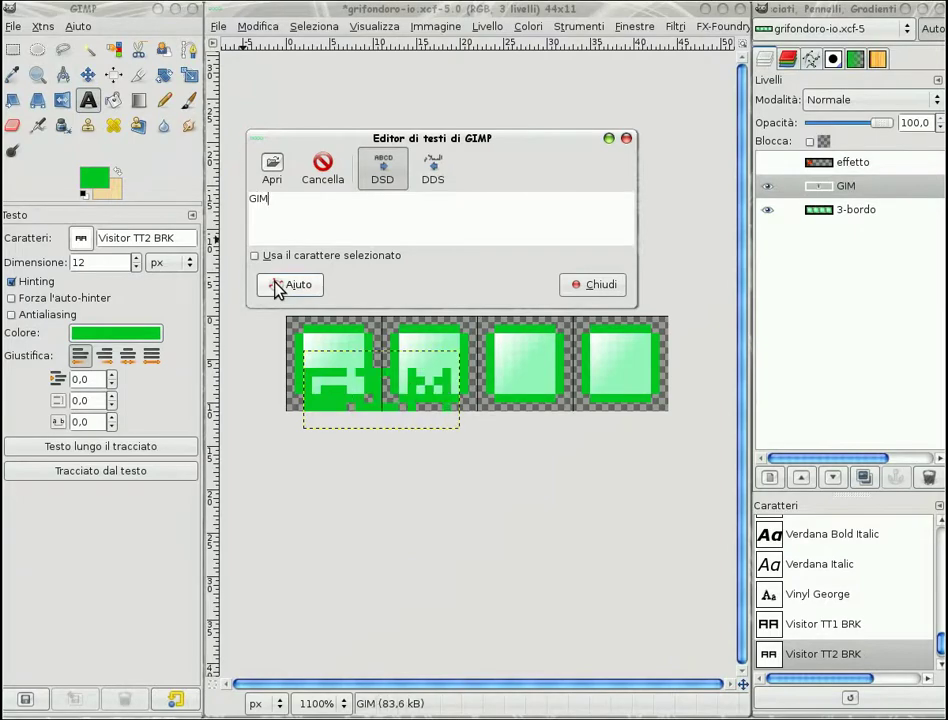
type("P")
left_click(88, 75)
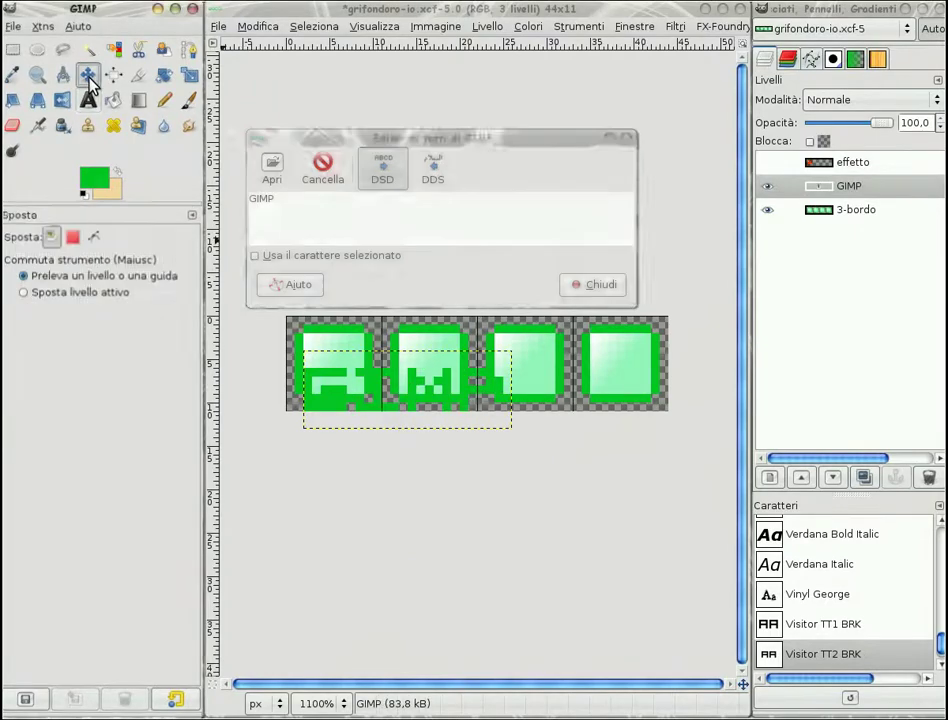
key("Up")
key("Up")
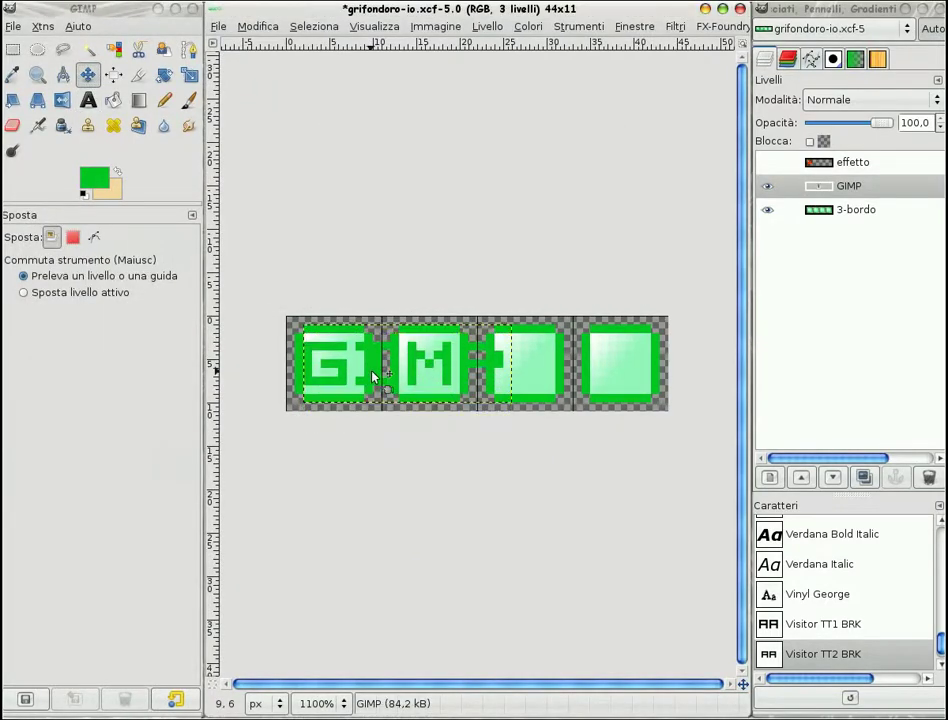
key("Right")
Set the GIMP text letter spacing to 5,0 so each letter sits on a button.
left_click(88, 100)
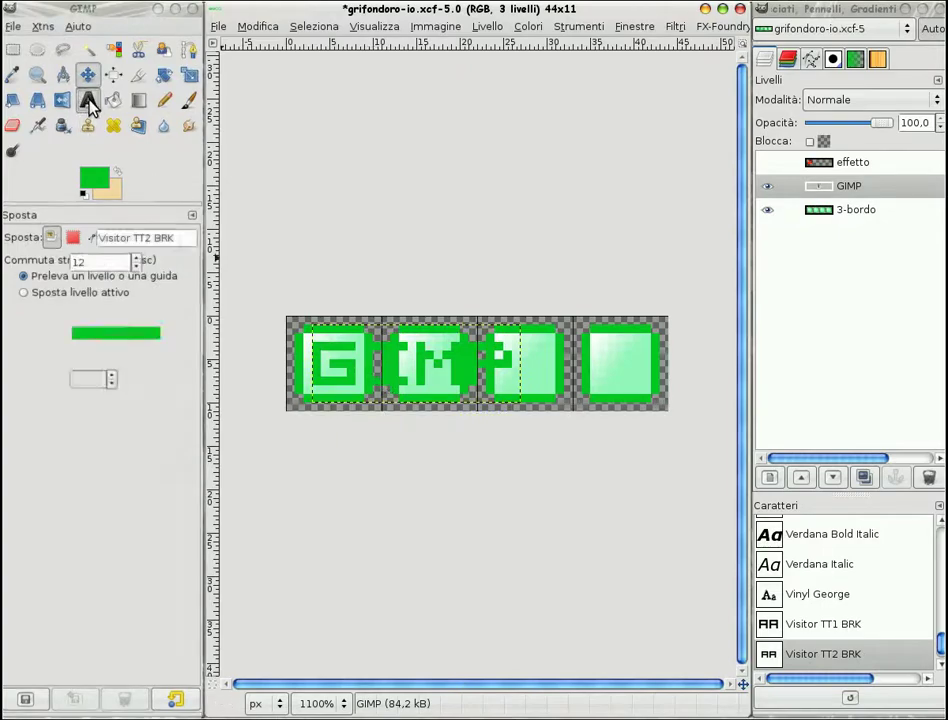
left_click(354, 370)
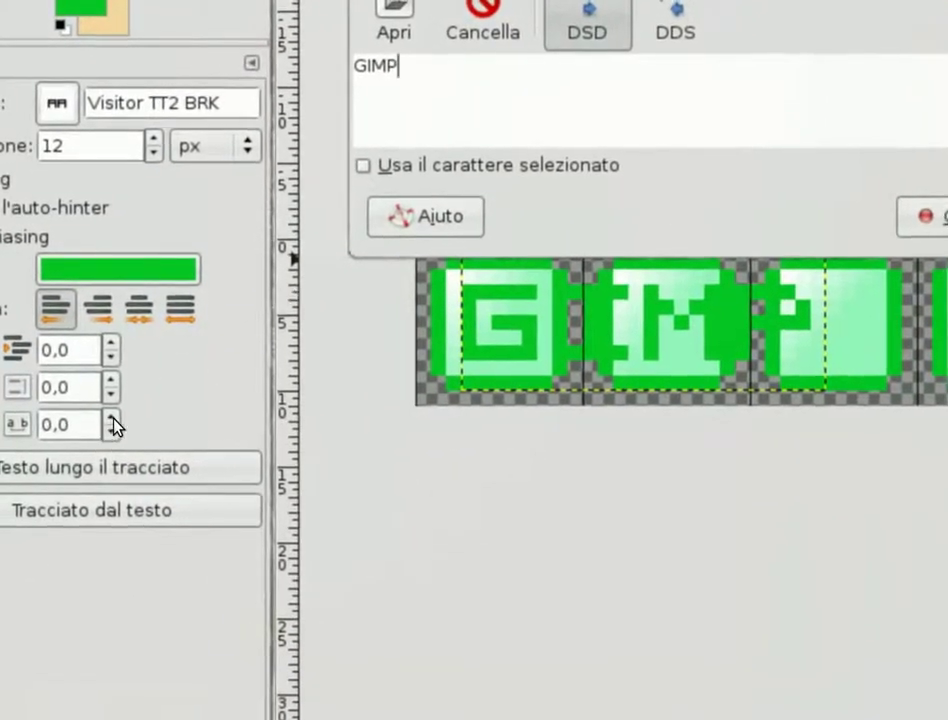
left_click(86, 446)
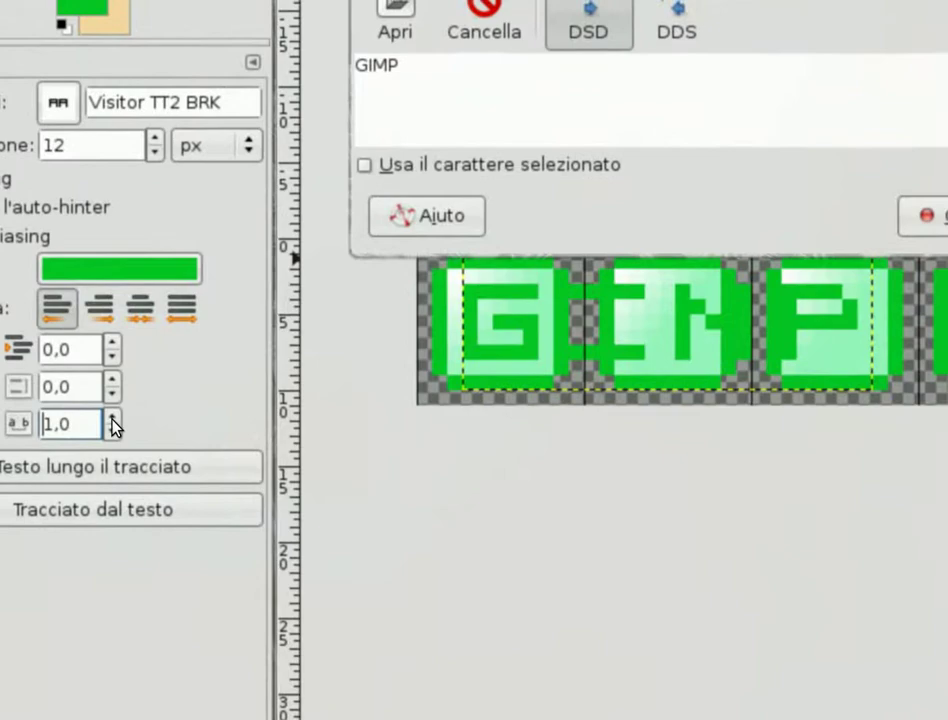
left_click(112, 419)
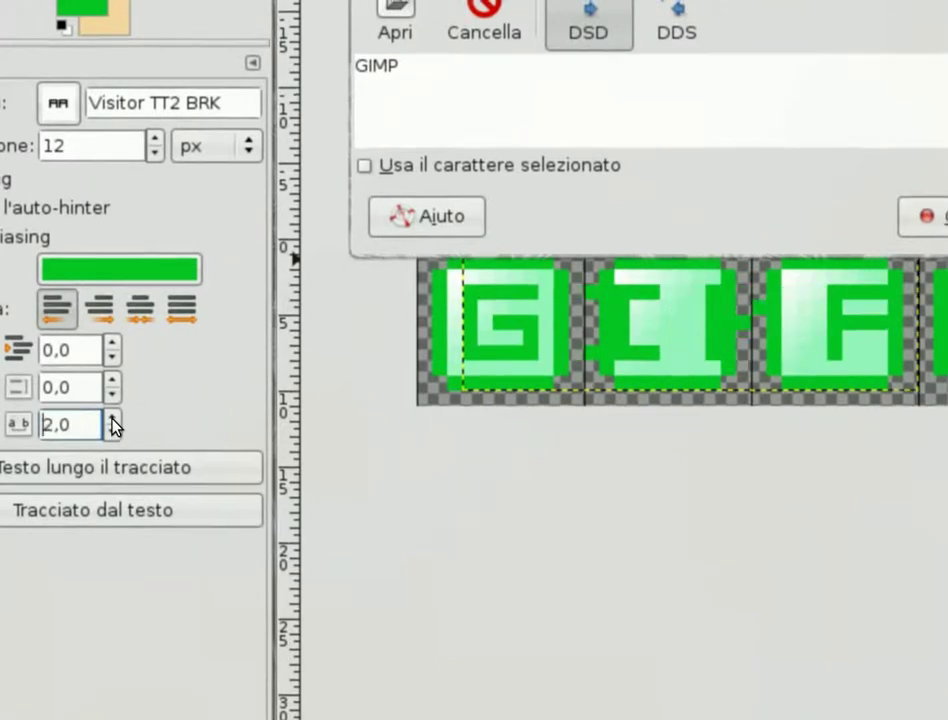
double_click(112, 419)
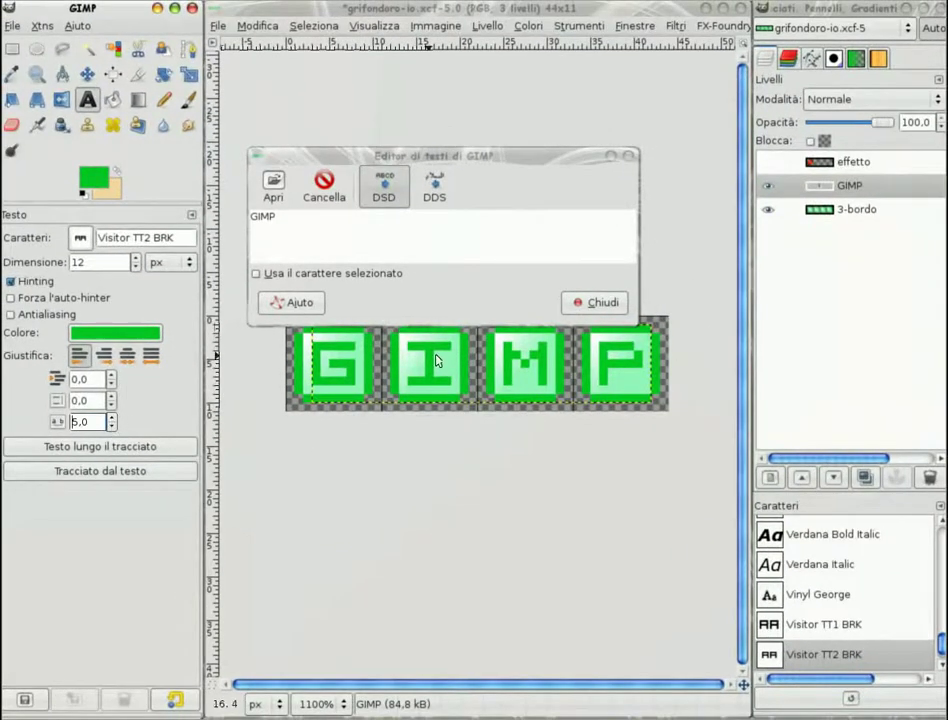
left_click(598, 303)
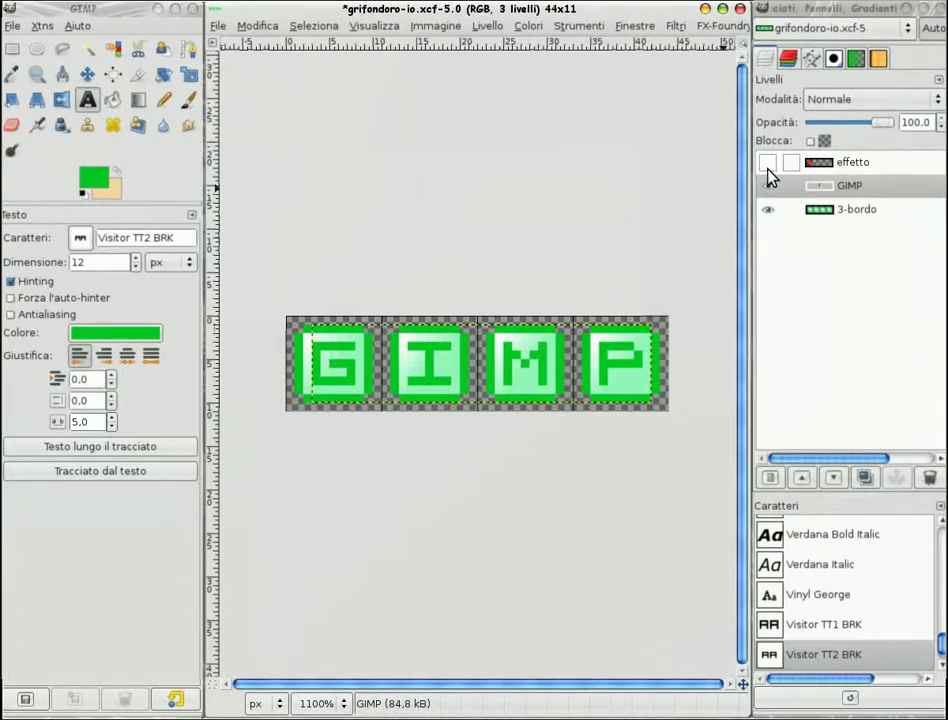
Merge the GIMP text down into 3-bordo and duplicate that layer twice.
right_click(820, 192)
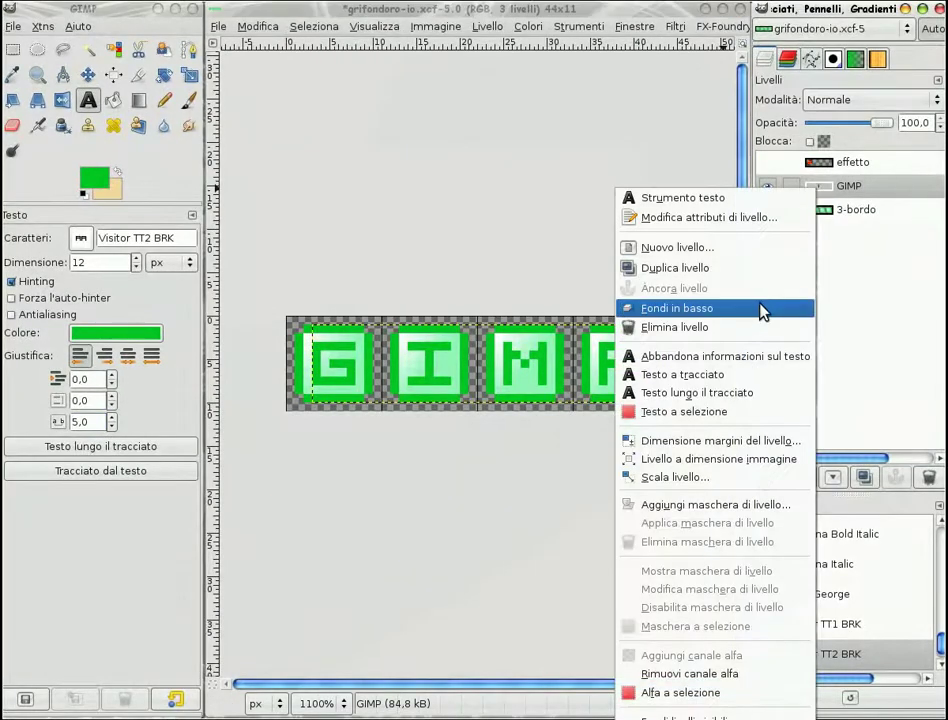
left_click(756, 305)
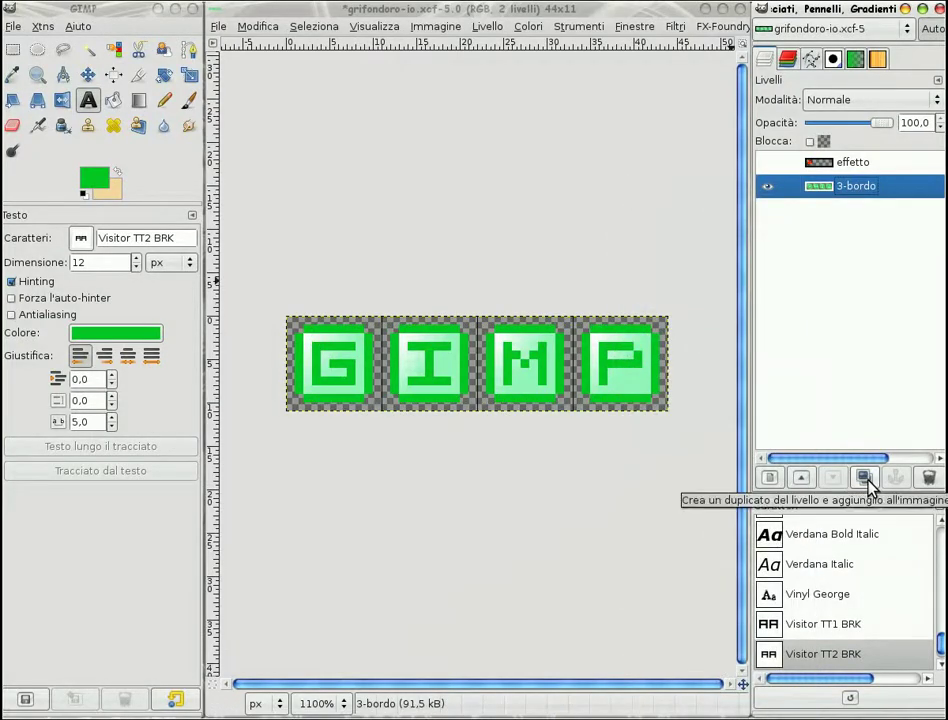
left_click(866, 479)
left_click(866, 479)
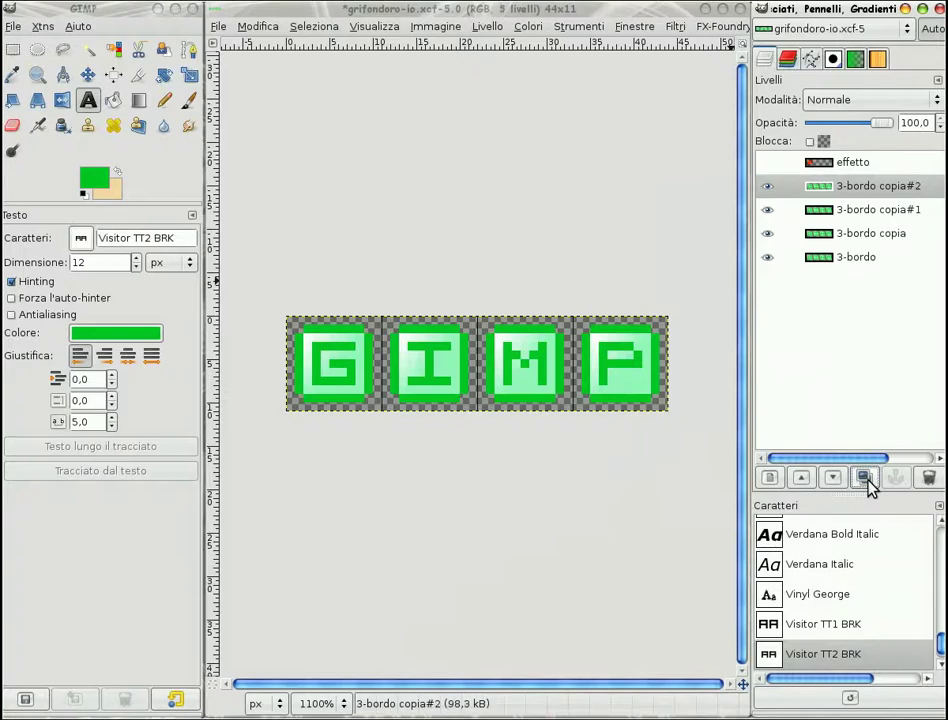
Rename the button layers to 1, 2 and 3.
left_click(866, 260)
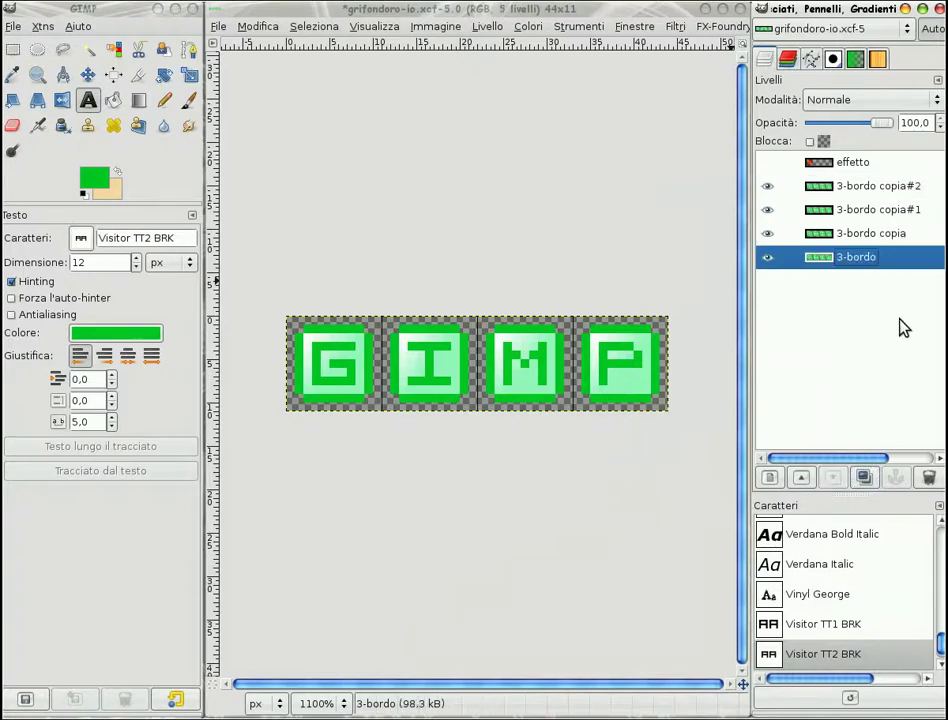
type("1")
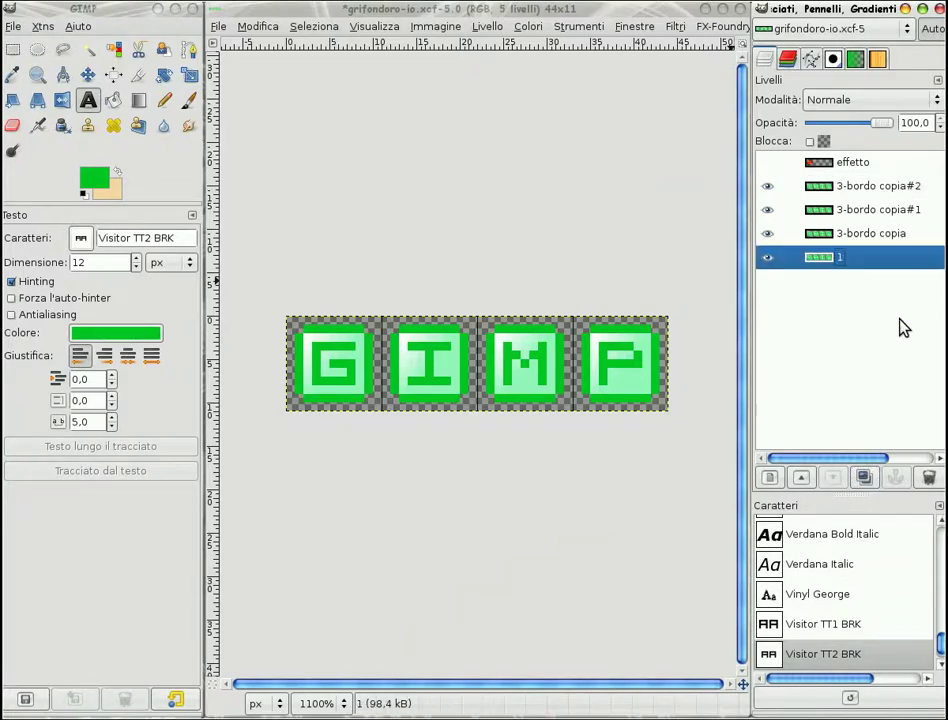
left_click(871, 236)
double_click(871, 236)
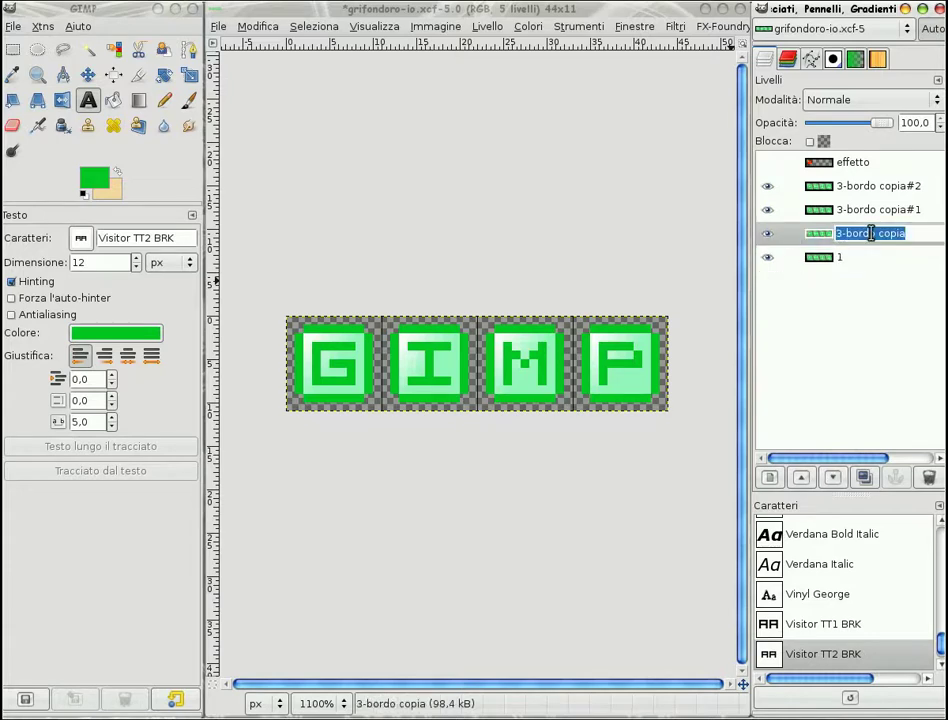
type("2")
key("Return")
left_click(817, 212)
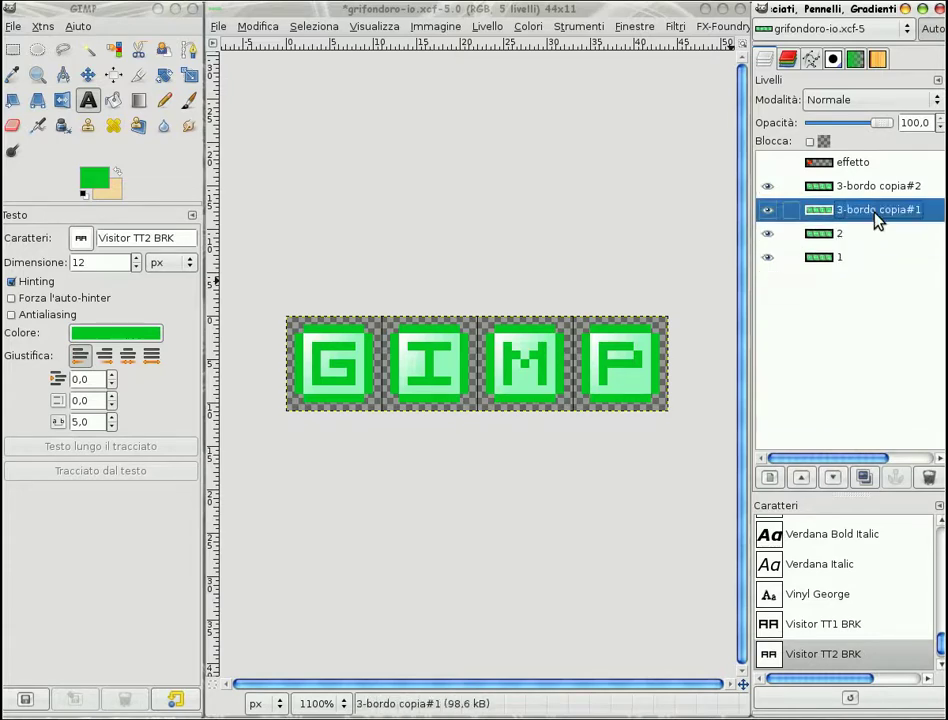
double_click(817, 212)
type("3")
key("Return")
Rename the last button copy to 4 and show only the red effetto layer.
left_click(870, 190)
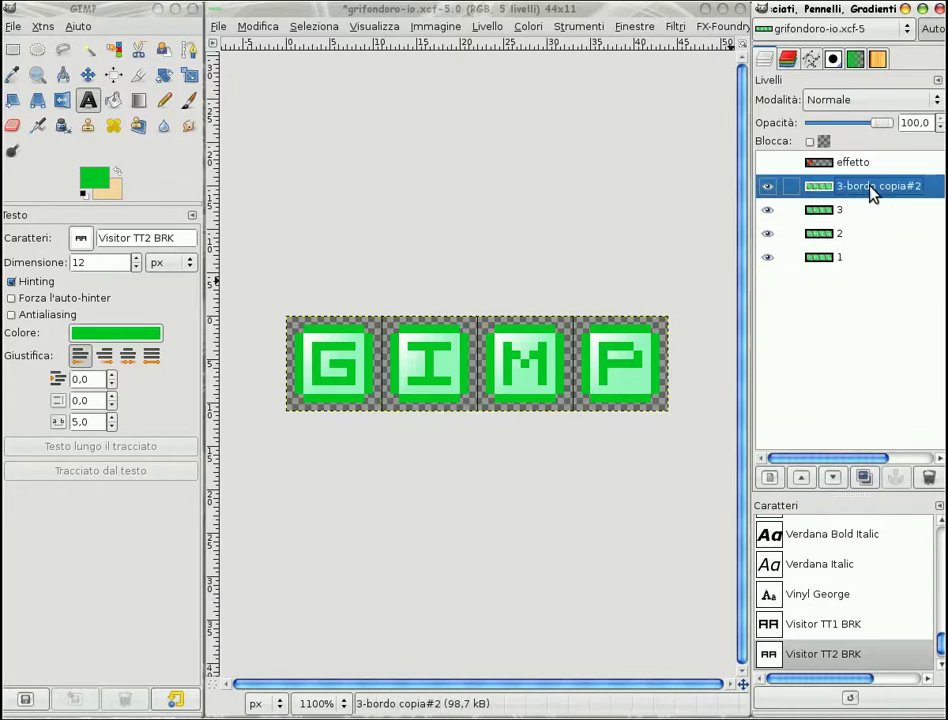
double_click(870, 188)
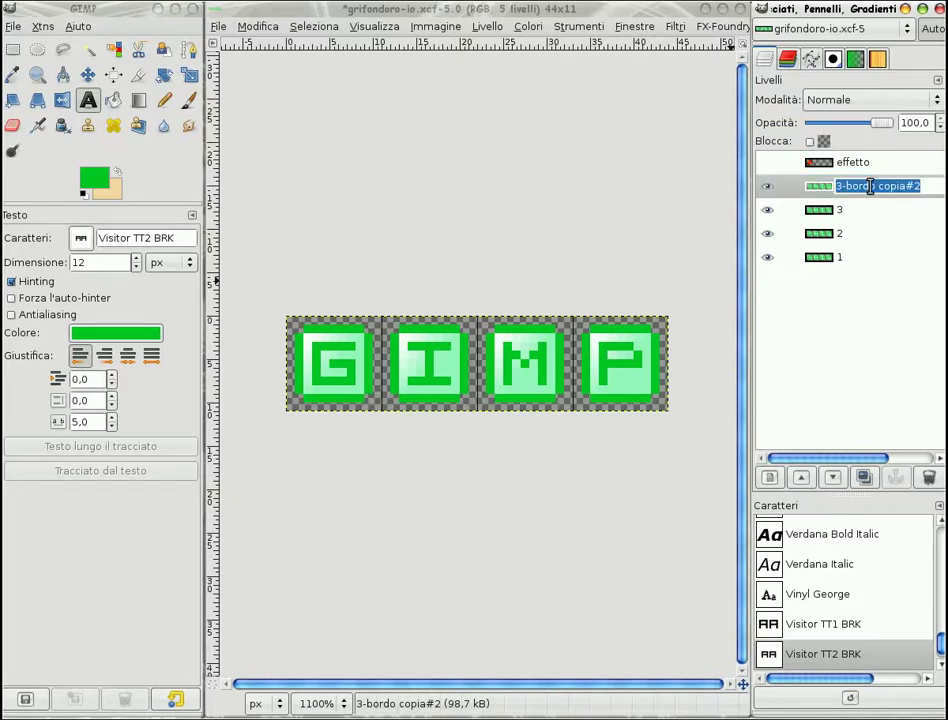
type("4")
key("Return")
left_click(767, 162, "shift")
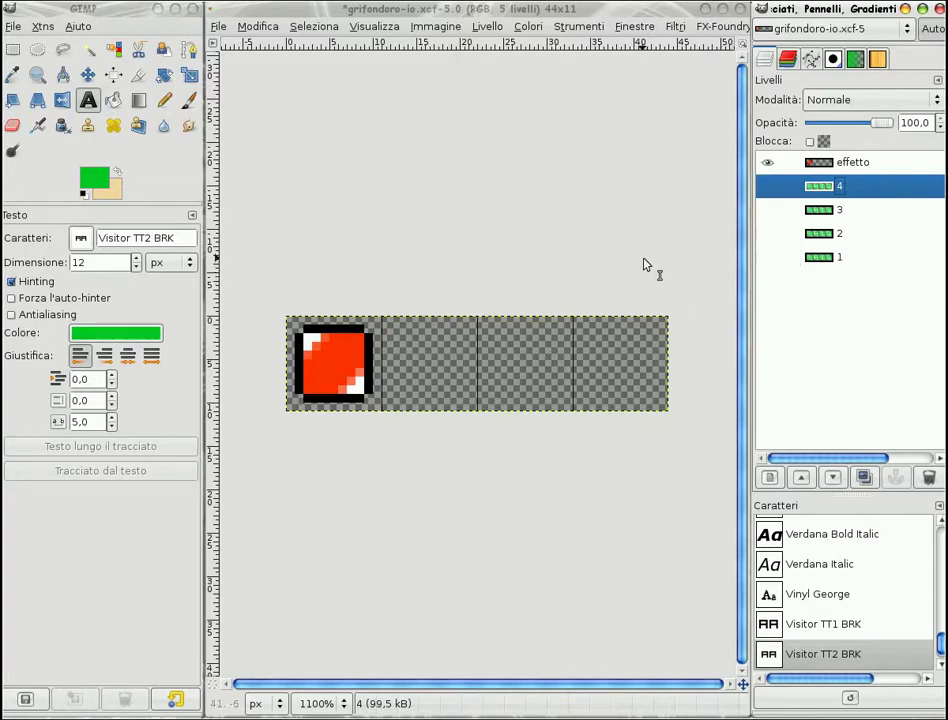
Duplicate effetto three times, moving each red copy onto the second, third and fourth buttons.
left_click(852, 162)
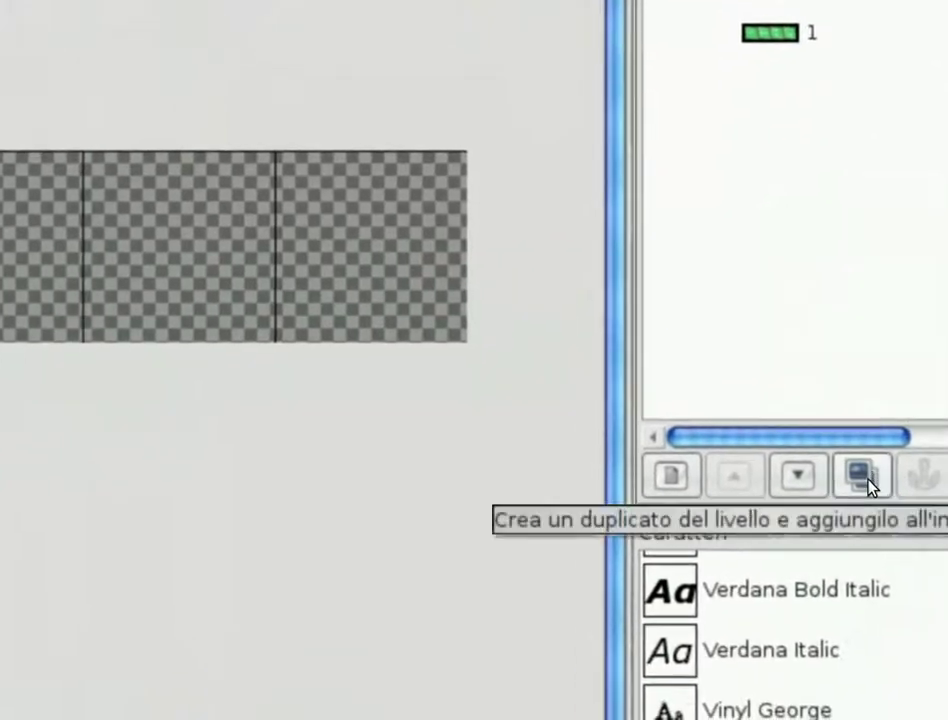
left_click(849, 540)
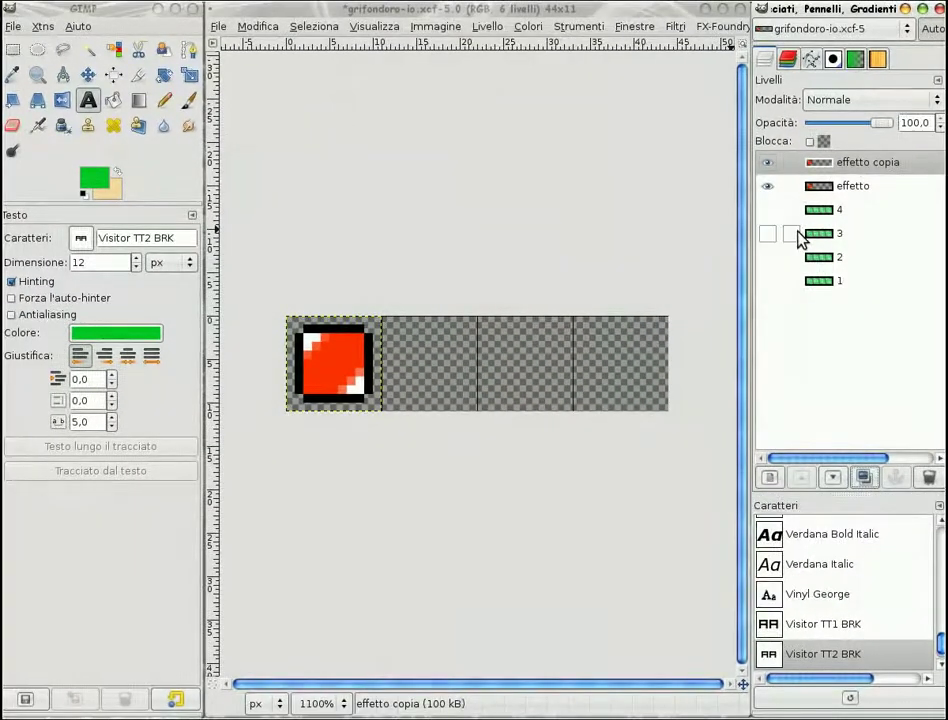
left_click(857, 170)
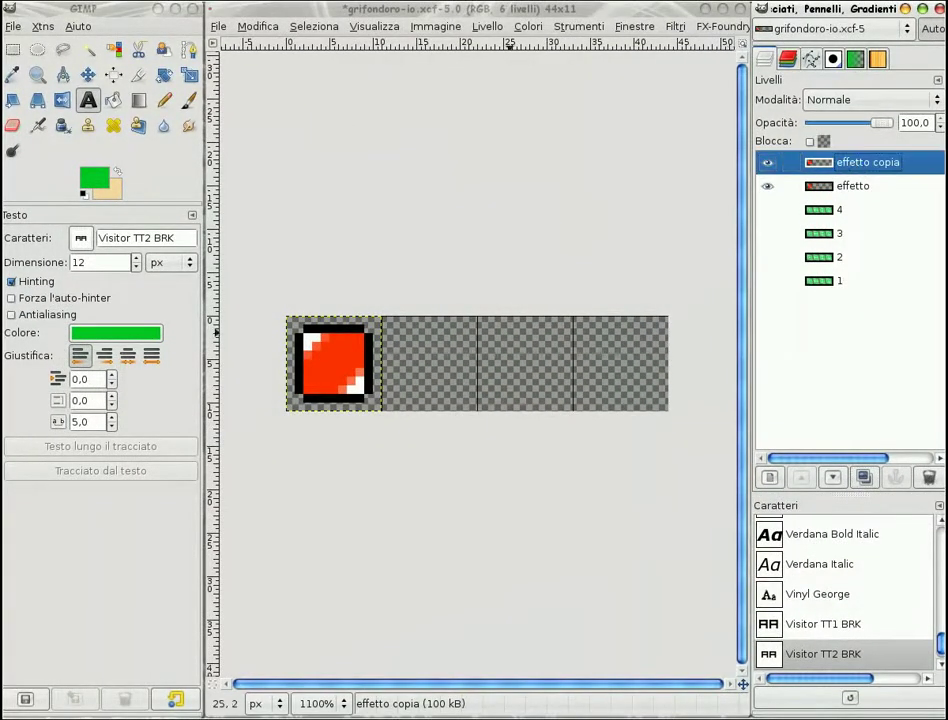
left_click(87, 74)
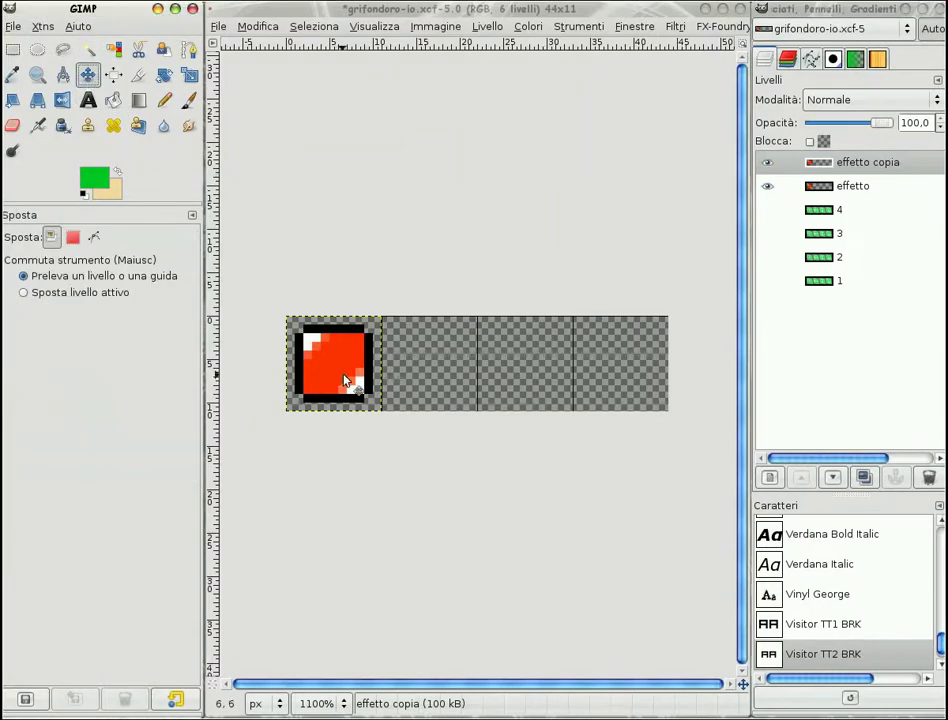
left_click_drag(343, 372, 441, 370)
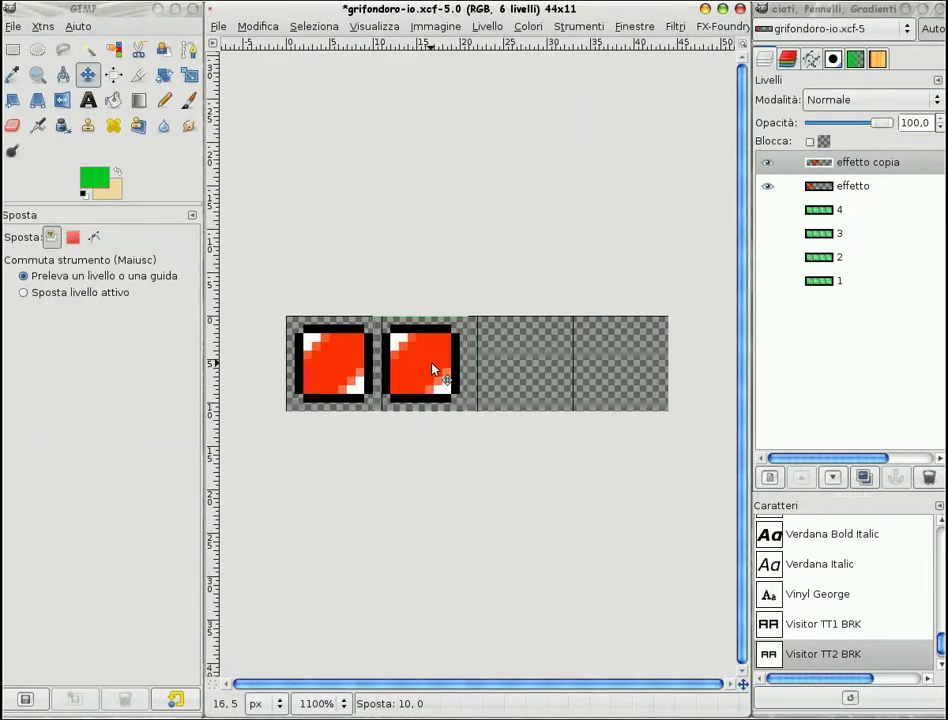
left_click(866, 478)
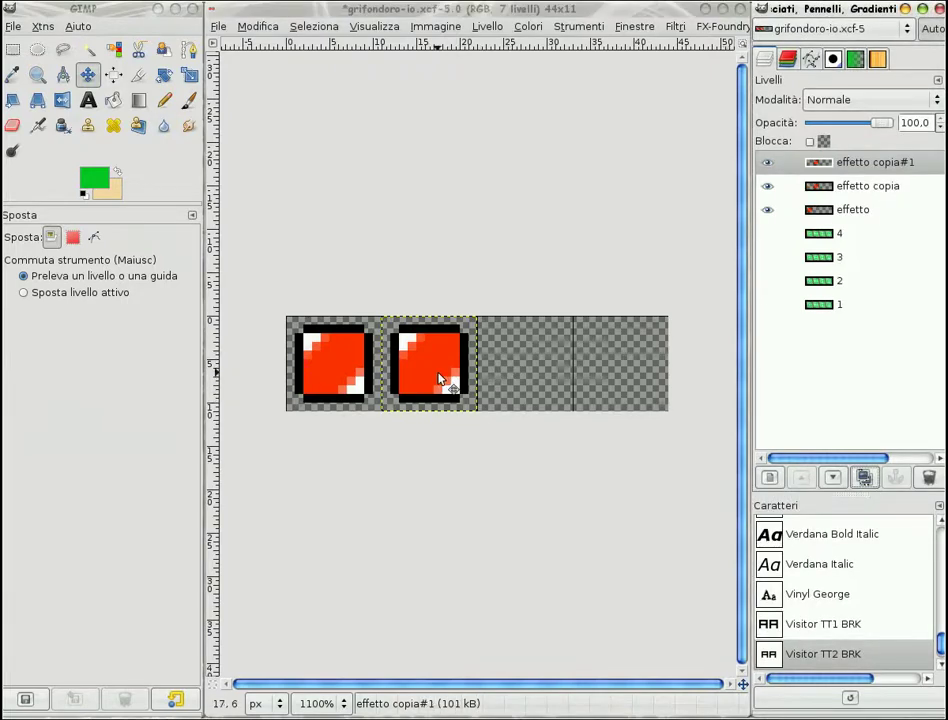
left_click_drag(440, 378, 533, 378)
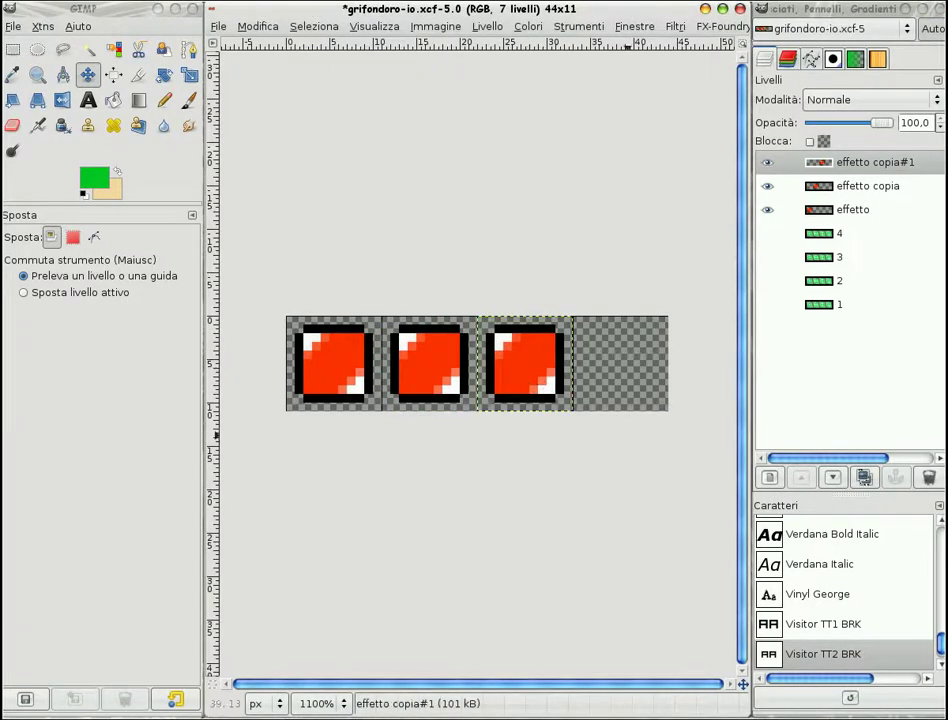
left_click(864, 477)
left_click_drag(523, 366, 621, 373)
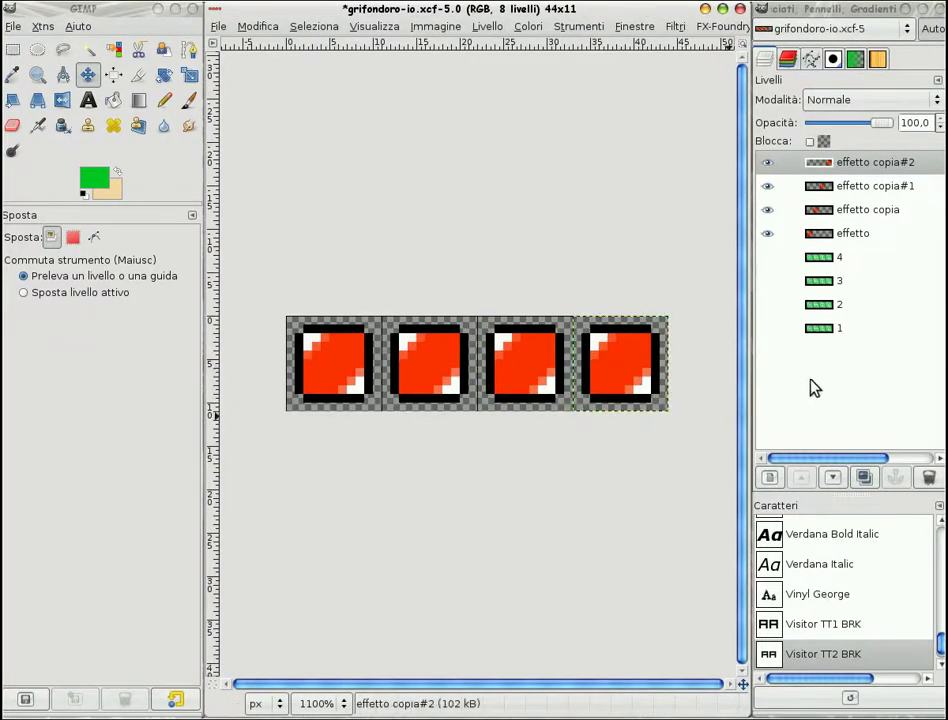
left_click(88, 100)
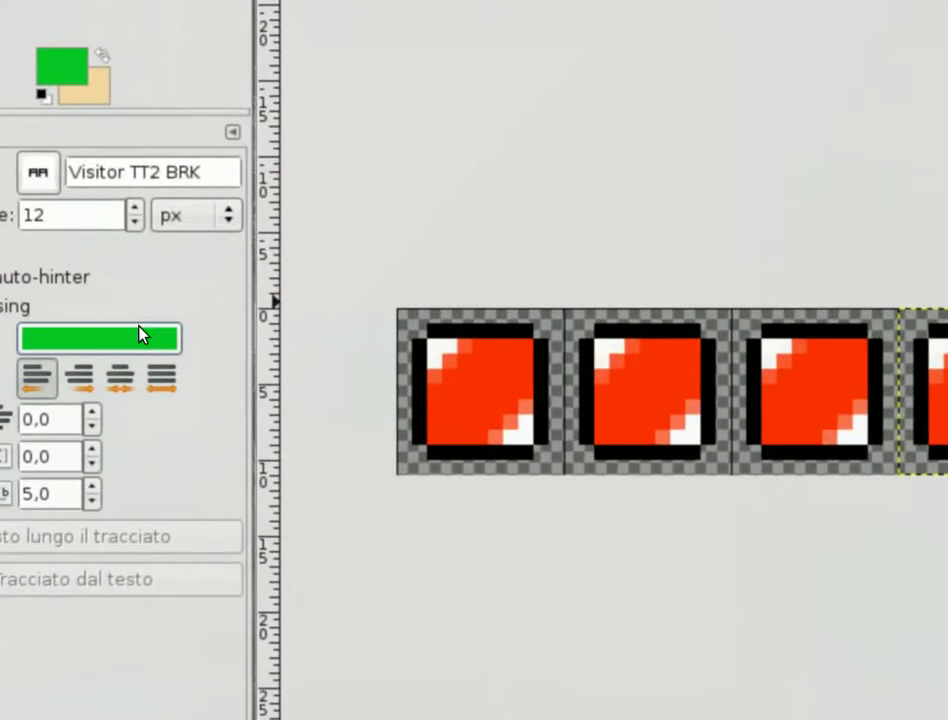
Set the text colour to black and type a G on the first red tile.
left_click(142, 332)
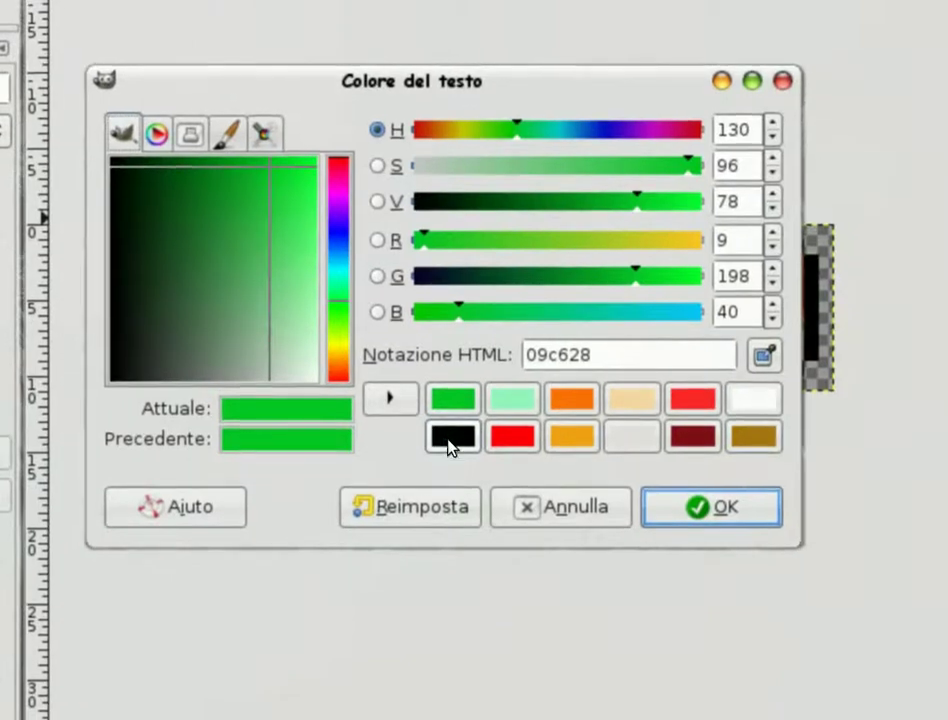
left_click(684, 514)
left_click(604, 474)
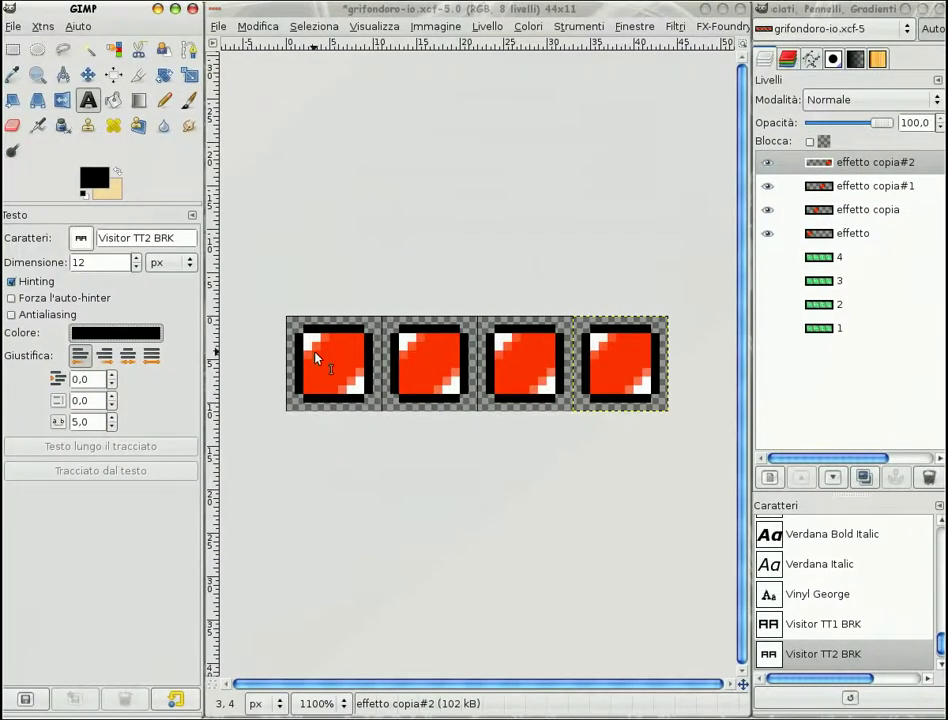
left_click(315, 357)
type("G")
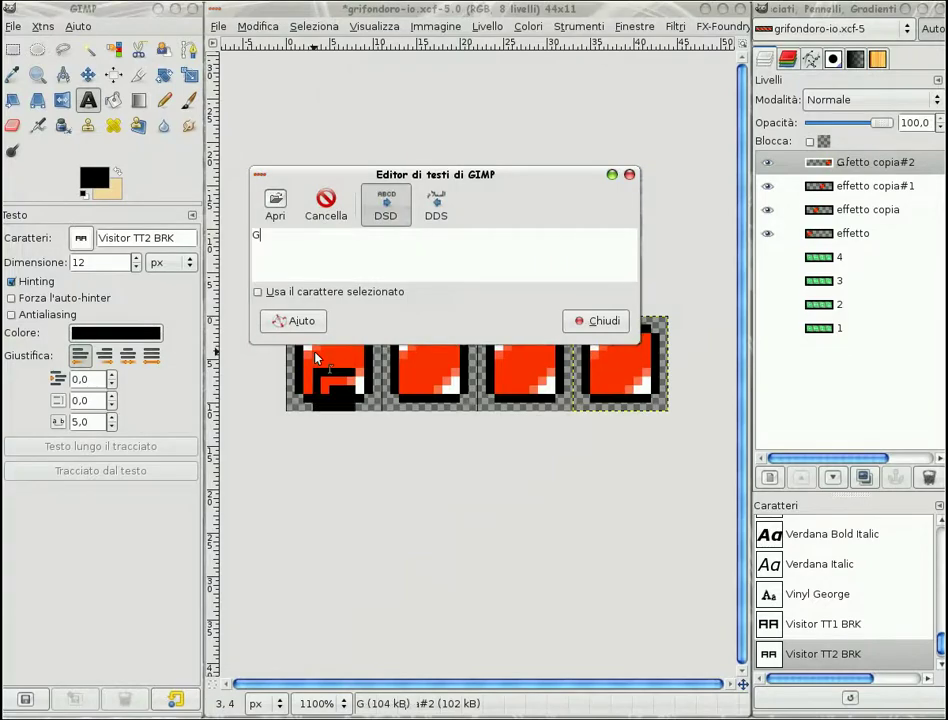
left_click(604, 320)
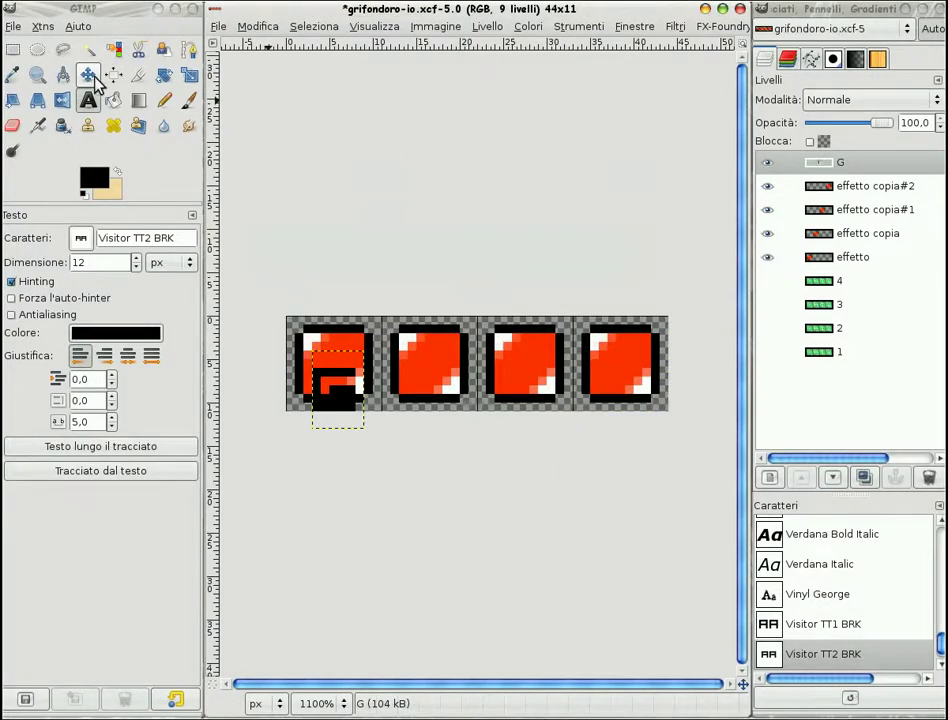
Nudge the G up and duplicate its text layer as G#1.
left_click(88, 75)
key("Up")
key("Up")
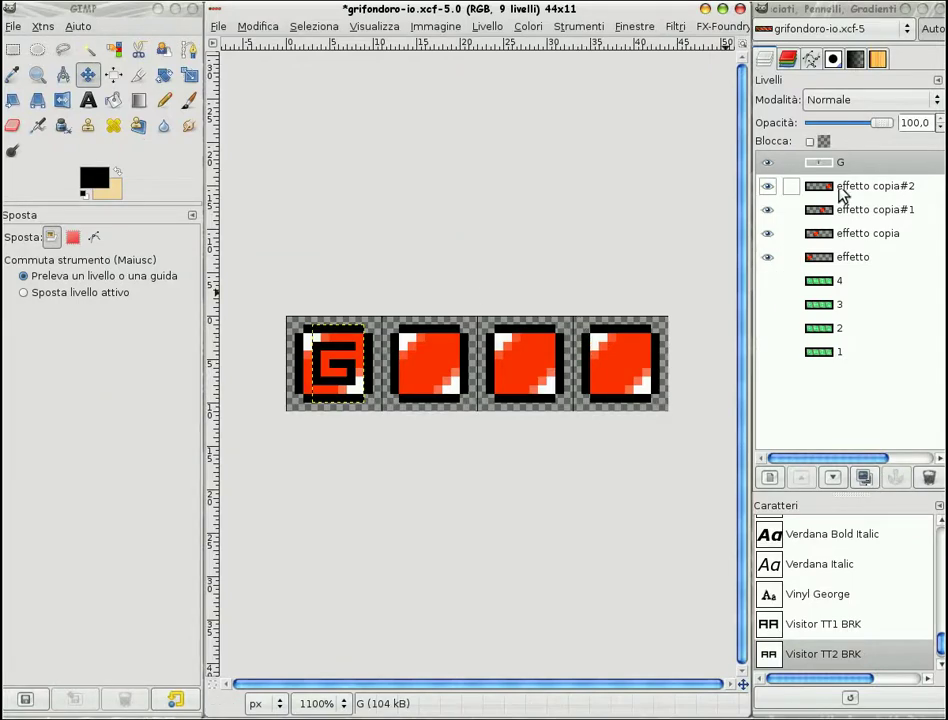
left_click(865, 478)
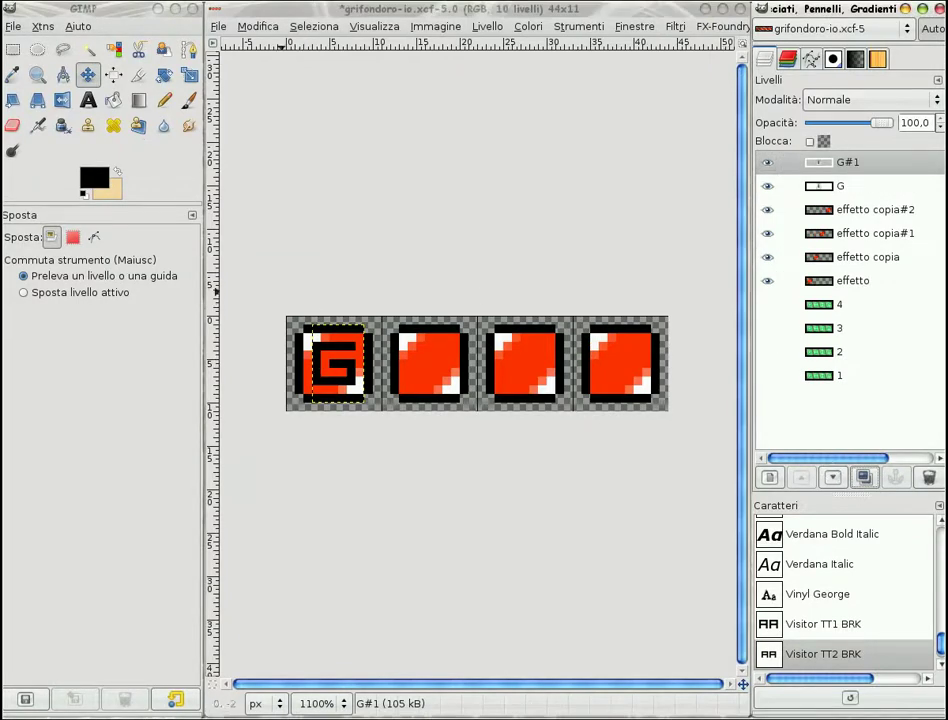
left_click(88, 100)
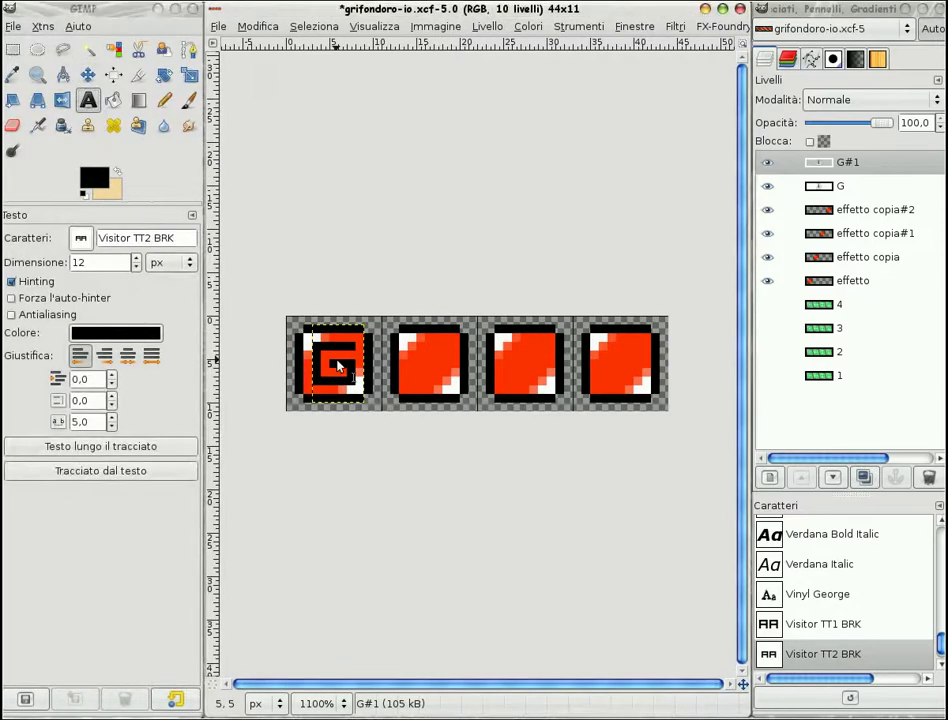
left_click(335, 362)
Change the copied text layer's letter from G to I.
key("BackSpace")
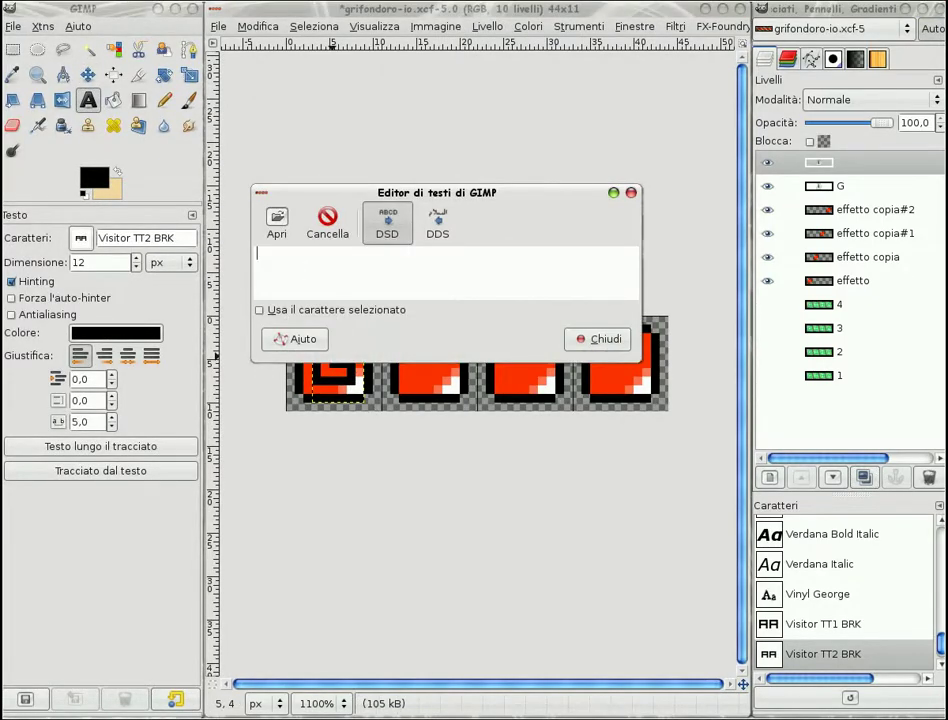
type("I")
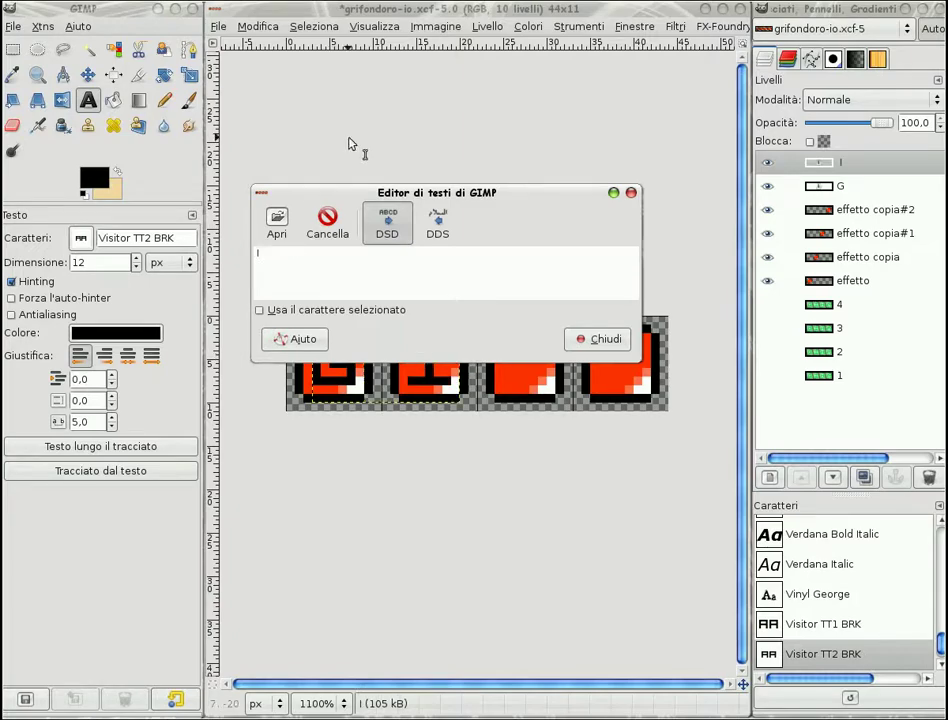
left_click_drag(450, 192, 450, 93)
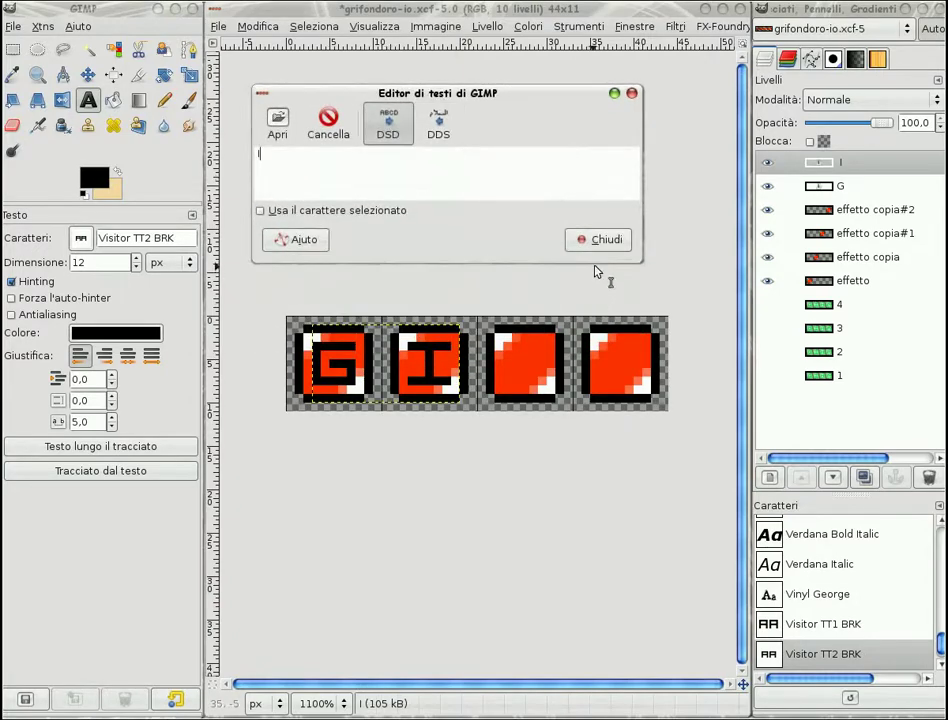
left_click(598, 241)
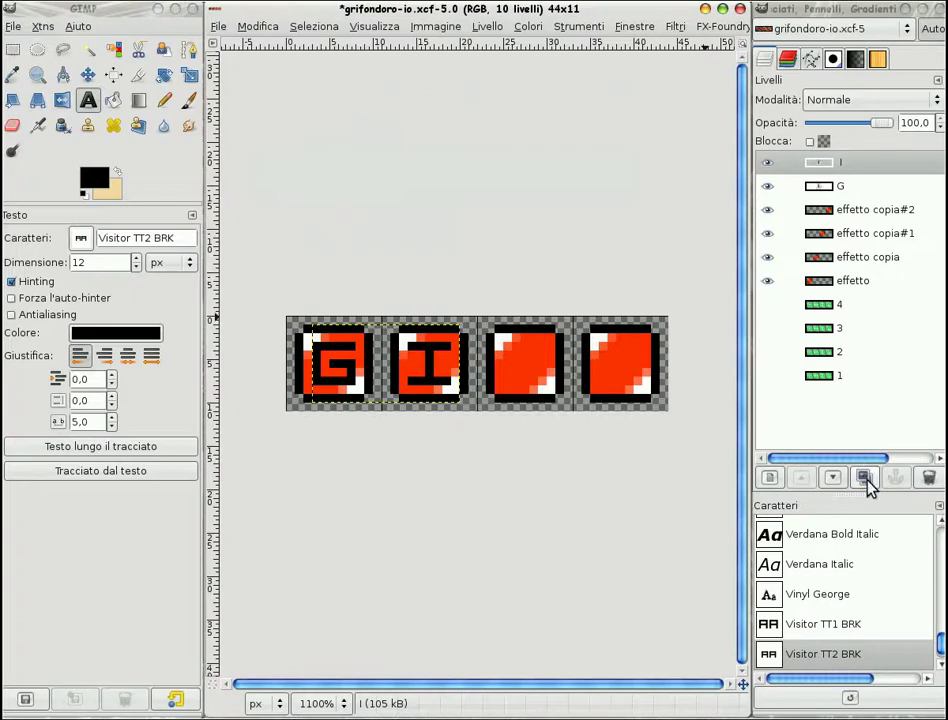
Duplicate the I text layer and change the copy's letter to M.
left_click(865, 479)
left_click(420, 368)
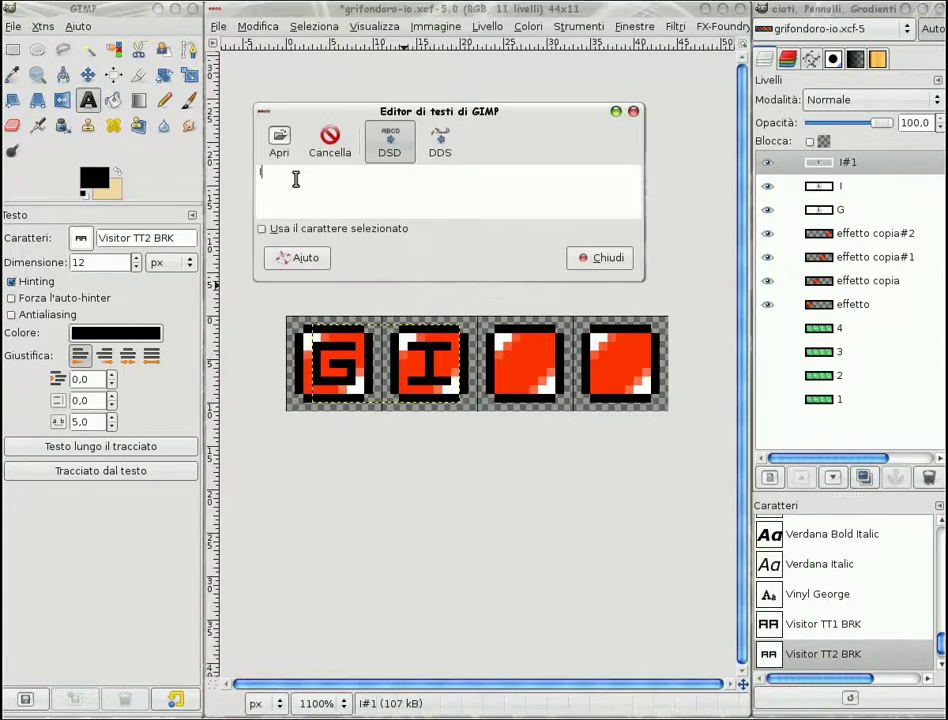
type("M")
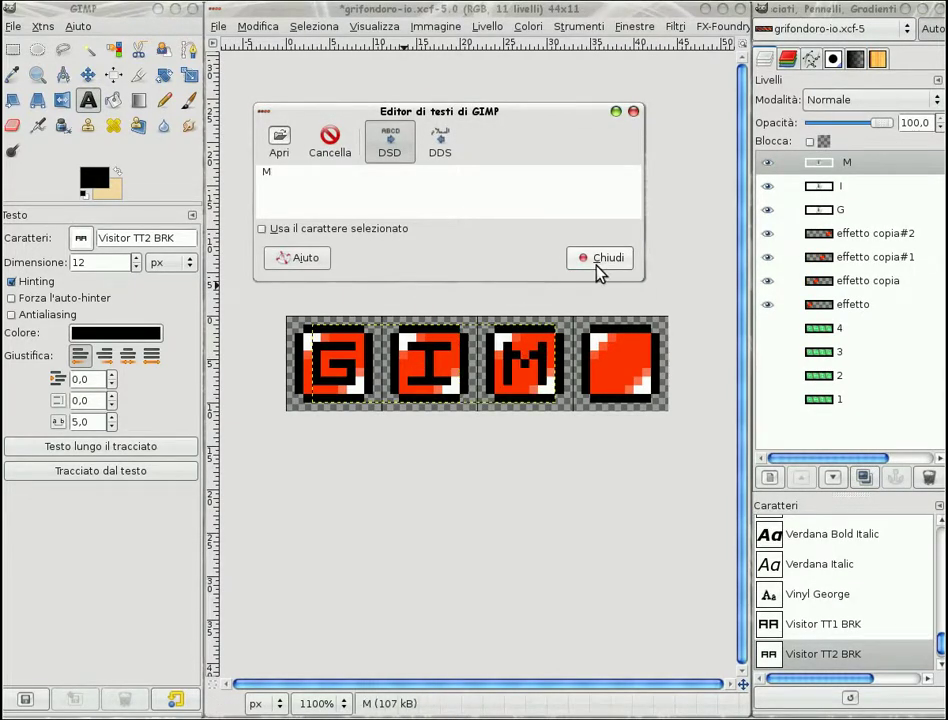
left_click(603, 260)
Duplicate the M text layer and change the copy's letter to P.
left_click(864, 477)
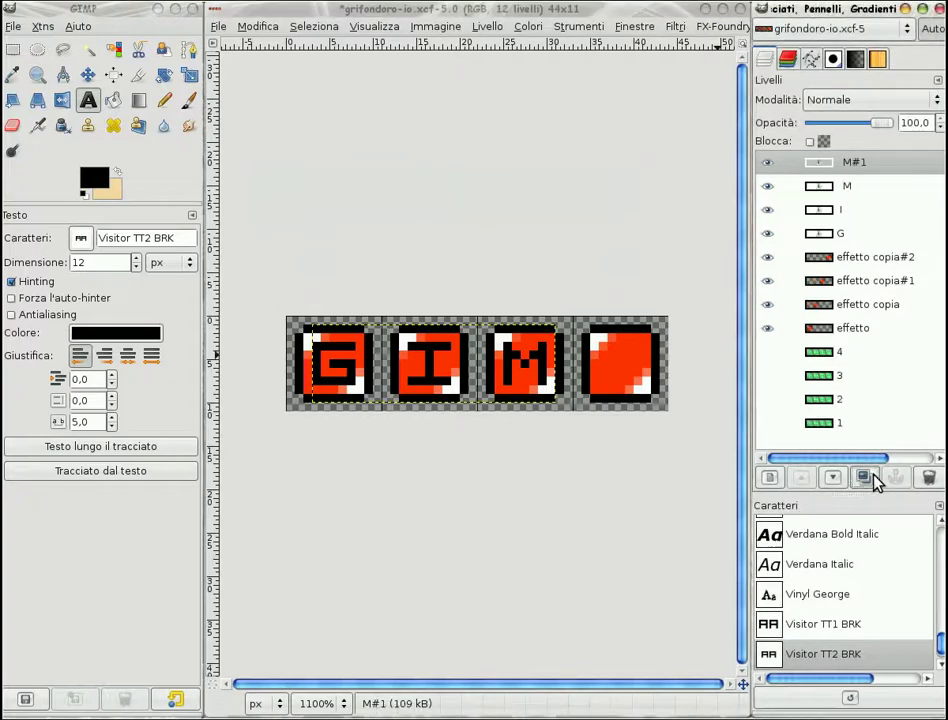
left_click(545, 393)
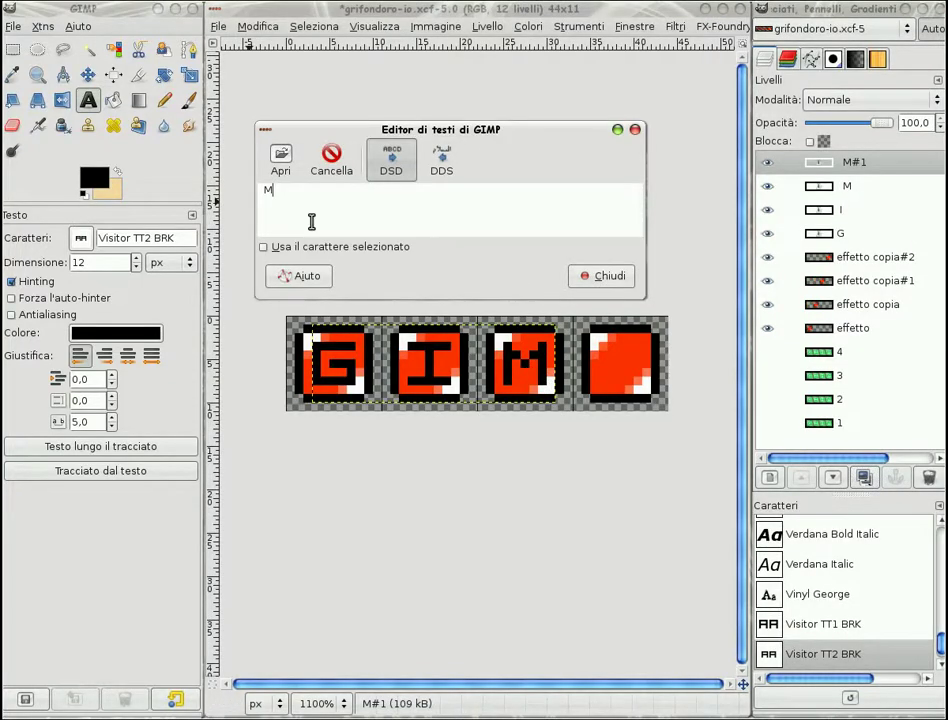
key("BackSpace")
type("P")
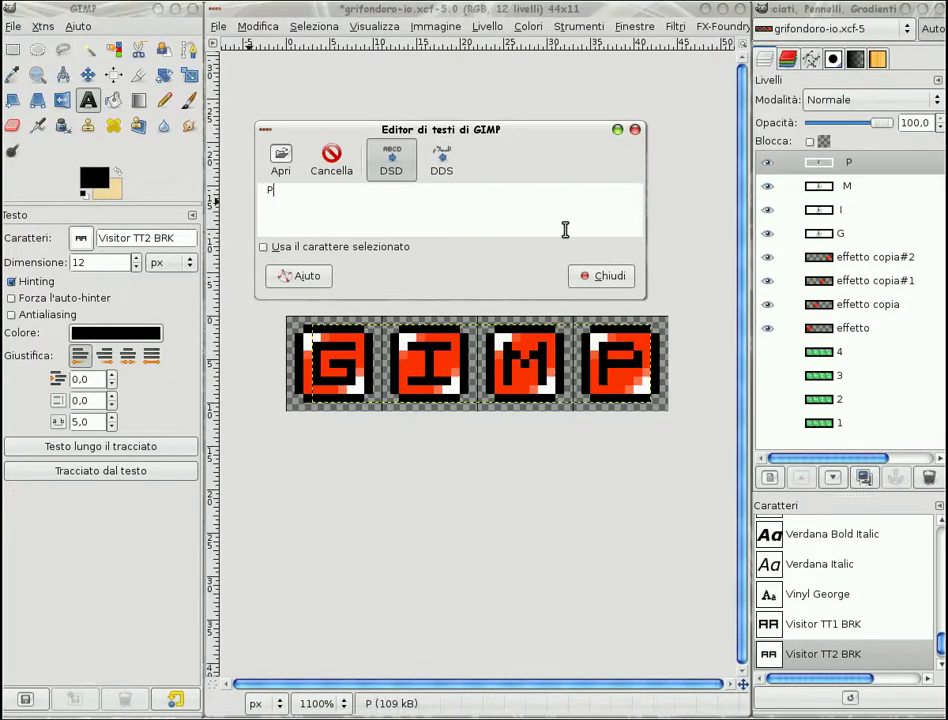
left_click(603, 281)
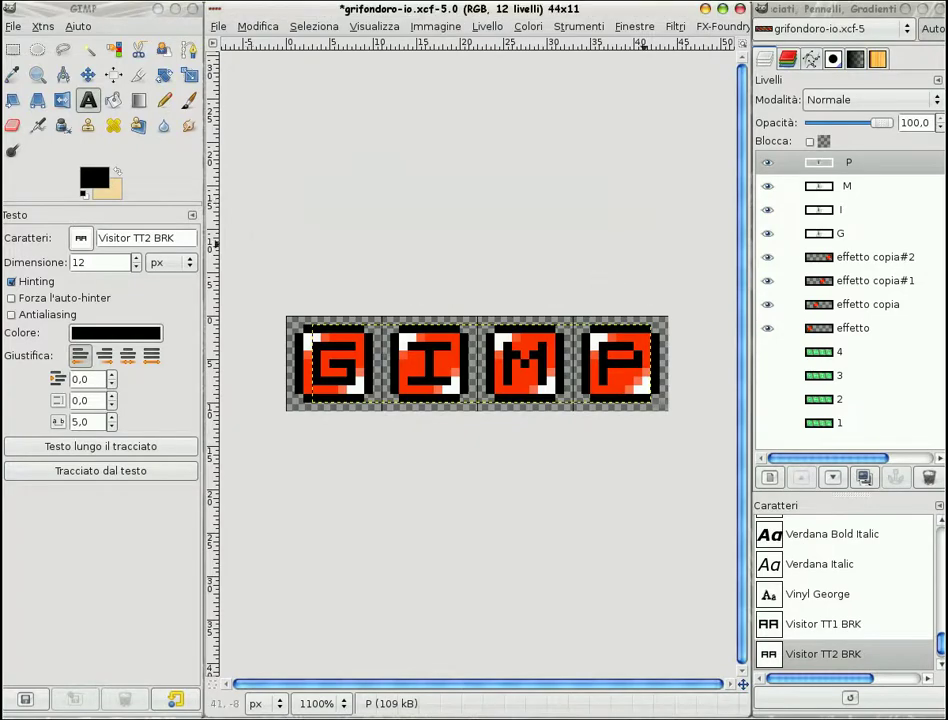
left_click(855, 259)
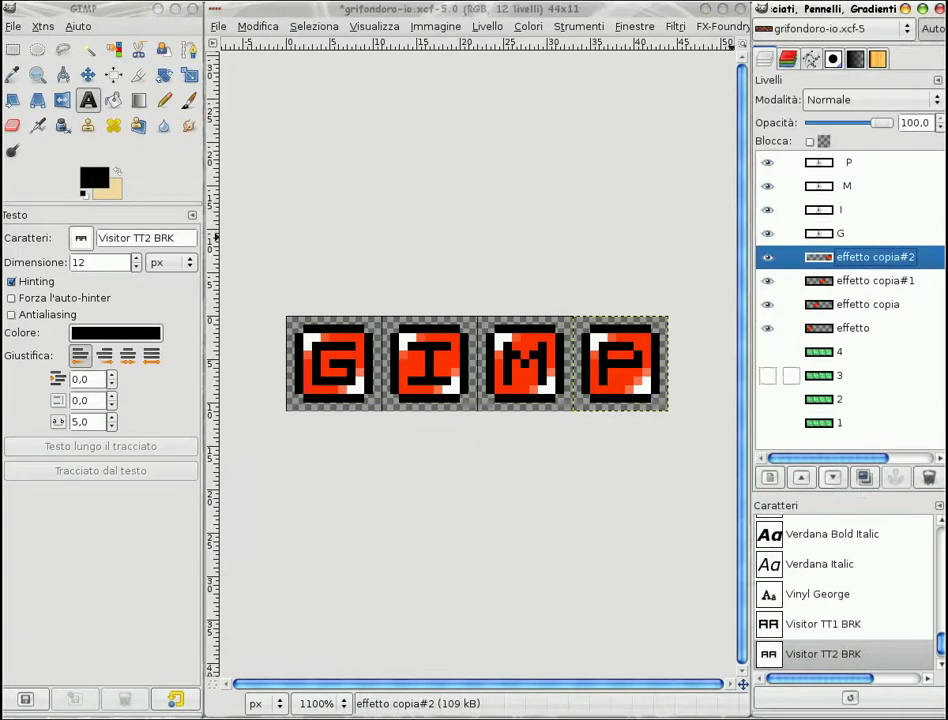
Put effetto copia#2 under P and effetto copia#1 under M, then merge both letters down.
left_click(803, 478)
left_click(803, 478)
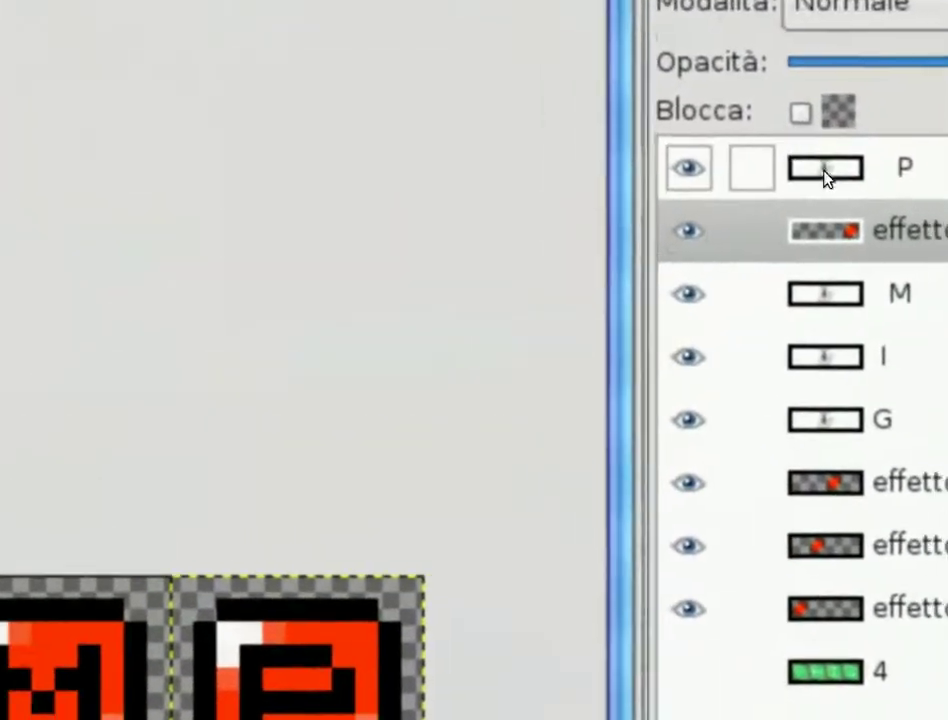
right_click(811, 143)
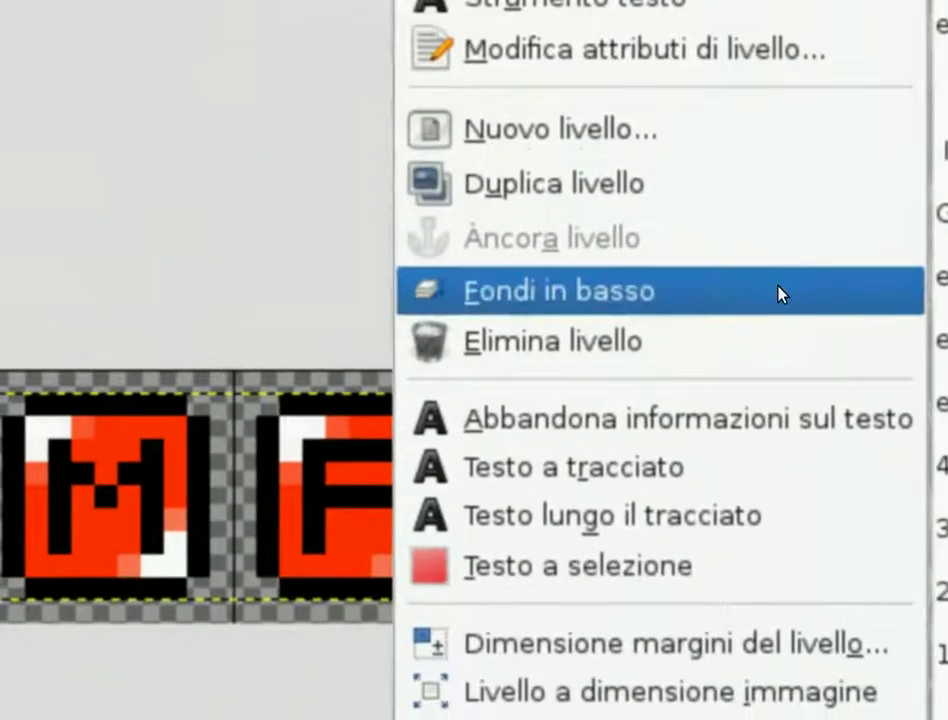
left_click(764, 338)
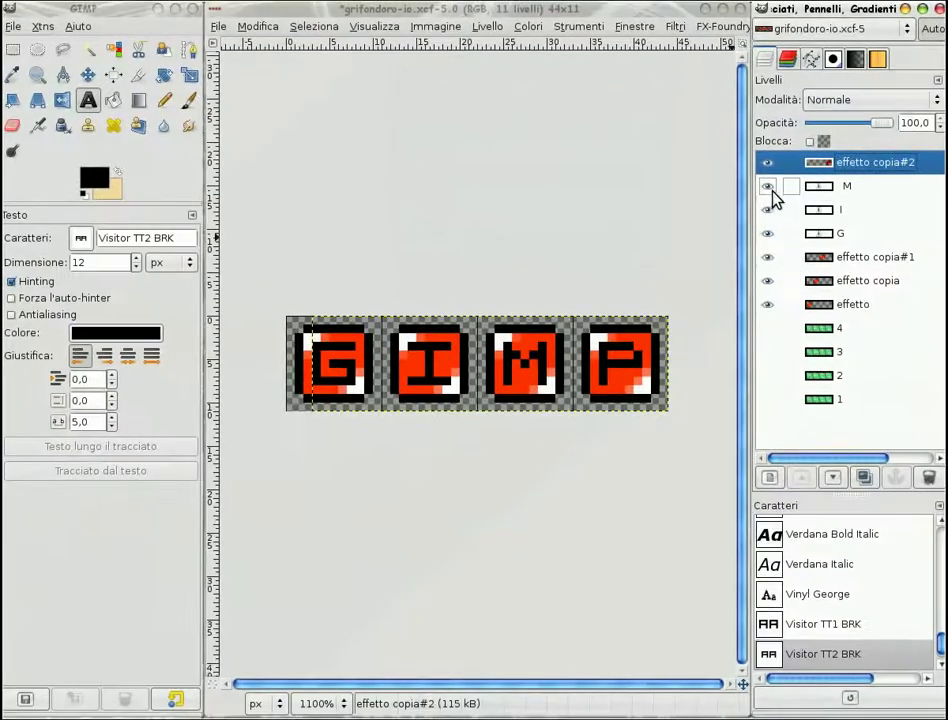
left_click(768, 167, "shift")
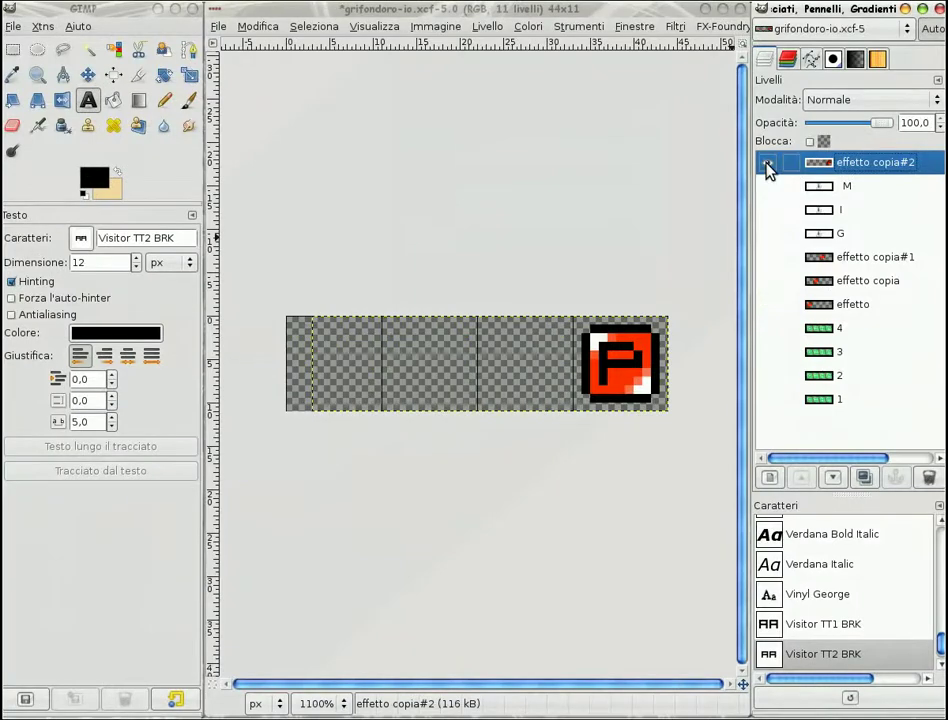
left_click(815, 257)
left_click(810, 477)
left_click(810, 477)
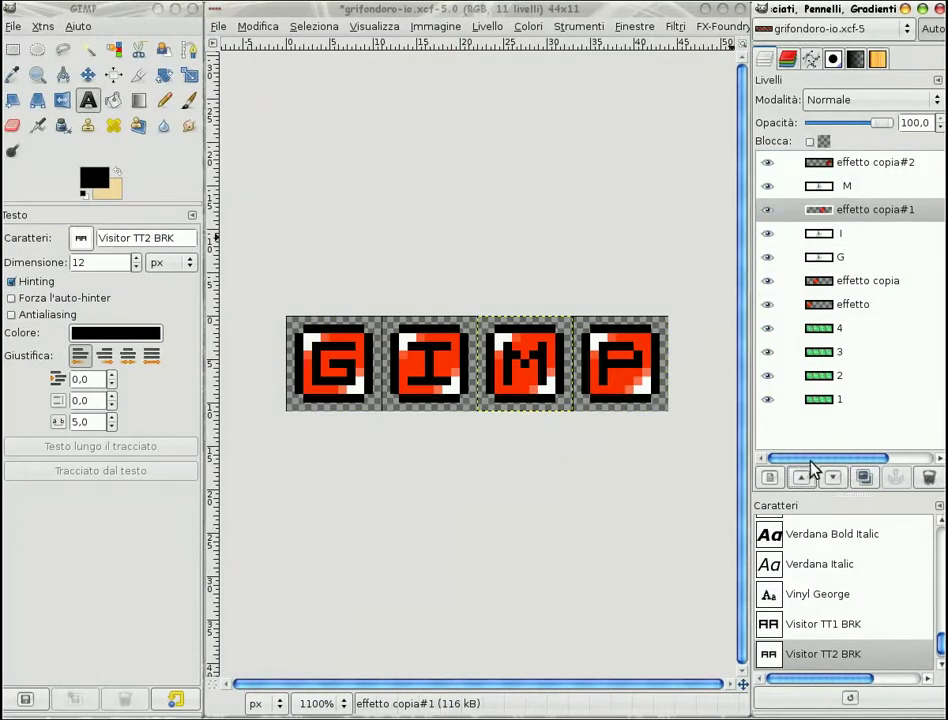
right_click(818, 193)
left_click(734, 307)
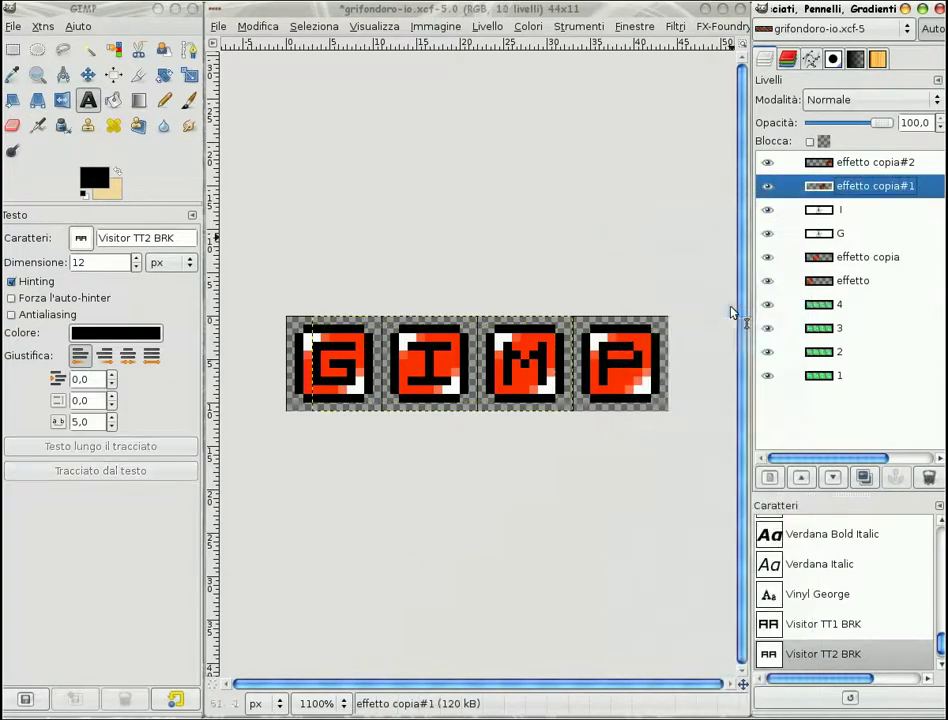
Put effetto copia under I, then merge I and G into their effetto layers.
left_click(860, 257)
left_click(801, 477)
left_click(801, 477)
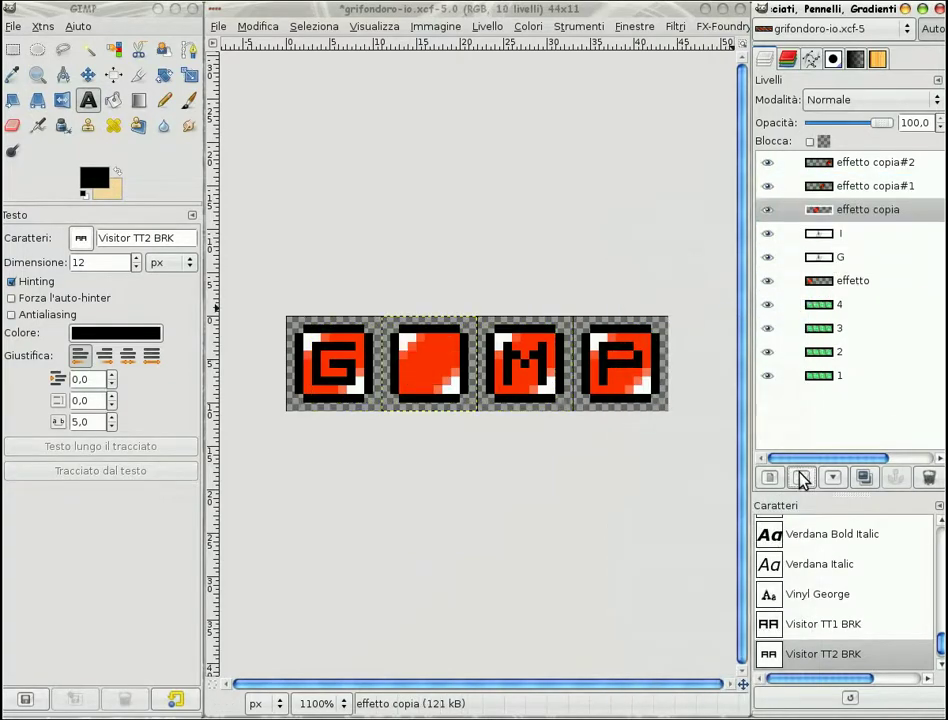
left_click(825, 481)
right_click(826, 212)
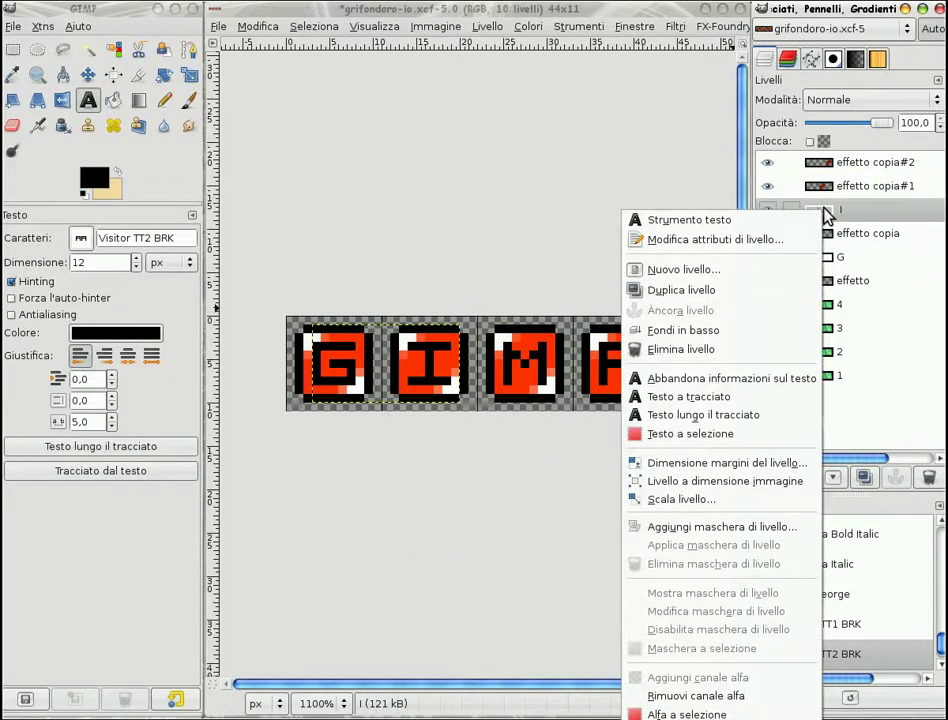
left_click(740, 330)
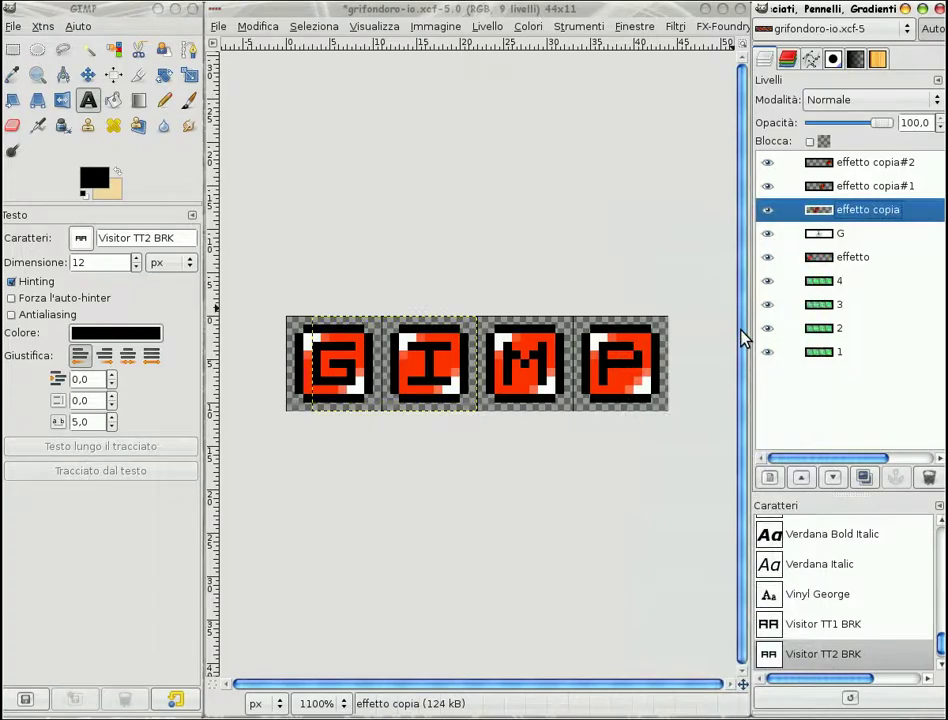
right_click(826, 240)
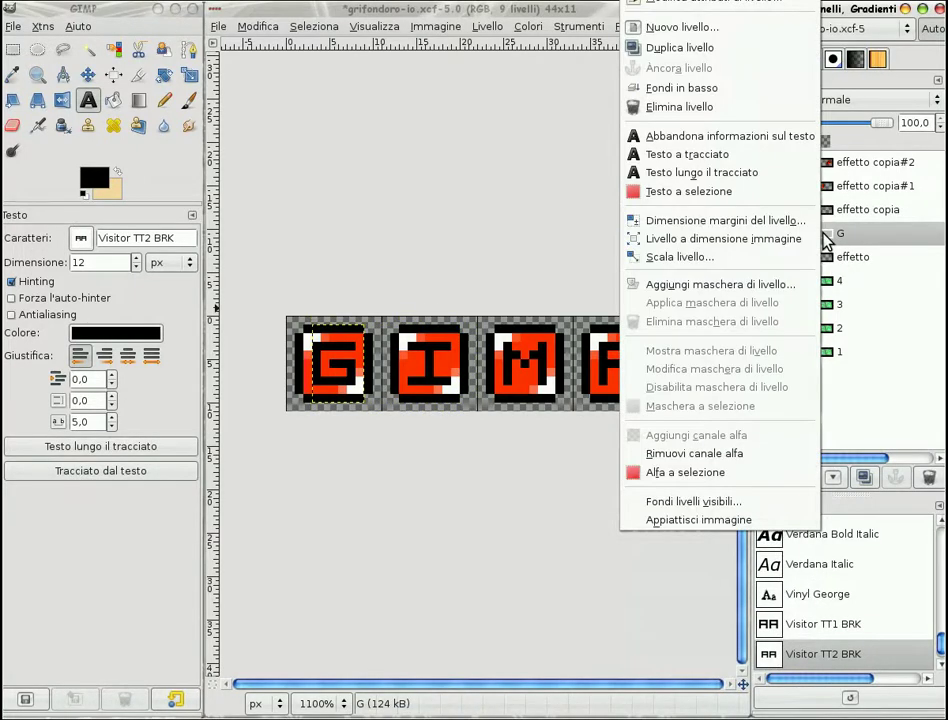
left_click(742, 89)
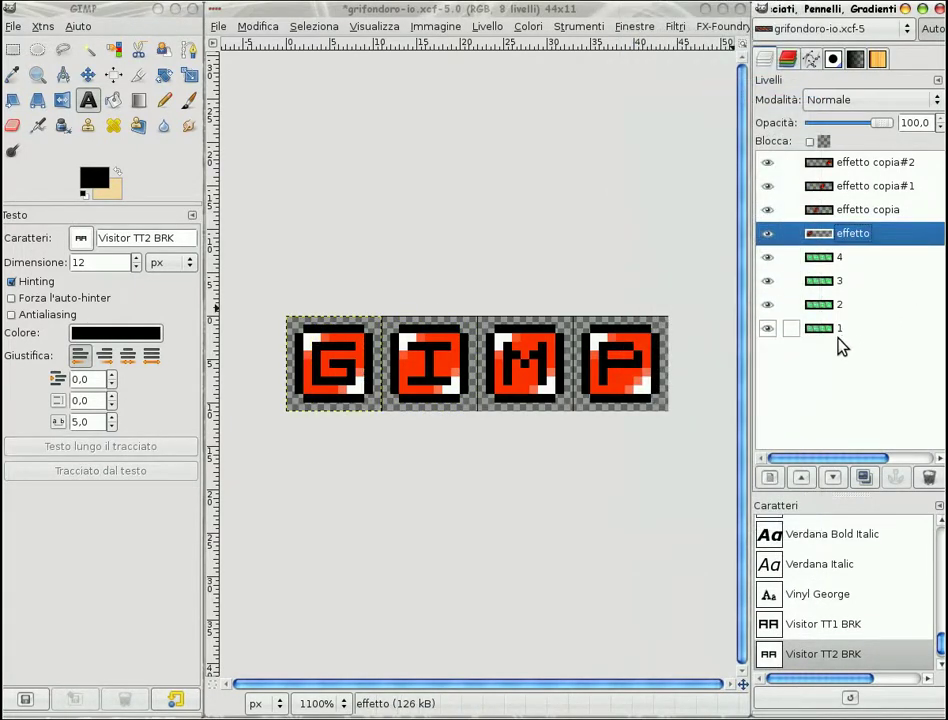
left_click(767, 281)
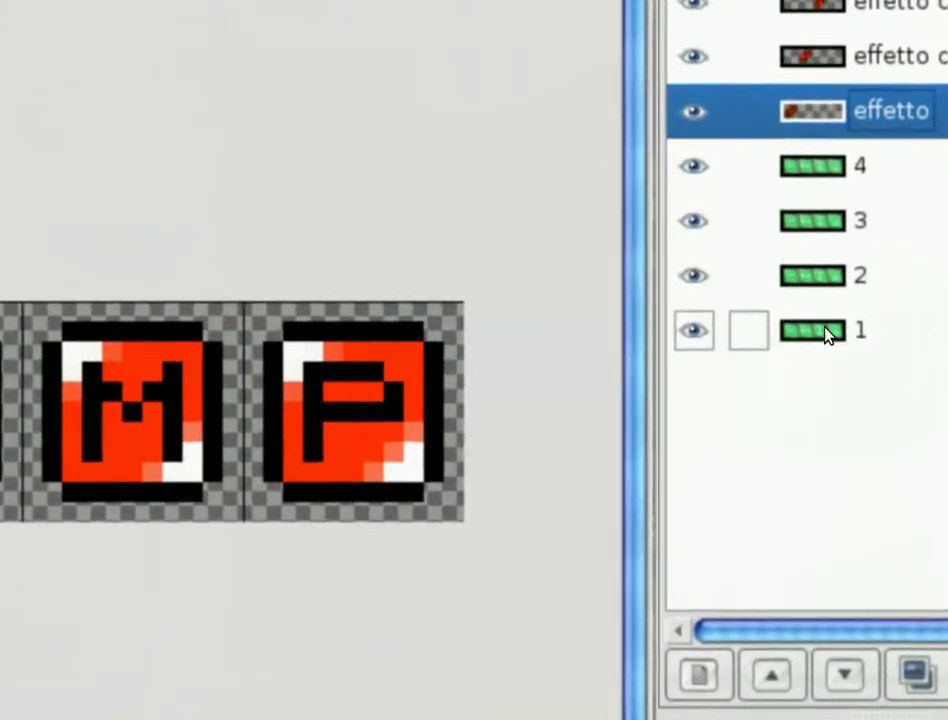
Duplicate layer 1, lower the copy to the bottom and rename it SFONDO.
left_click(826, 337)
left_click(865, 482)
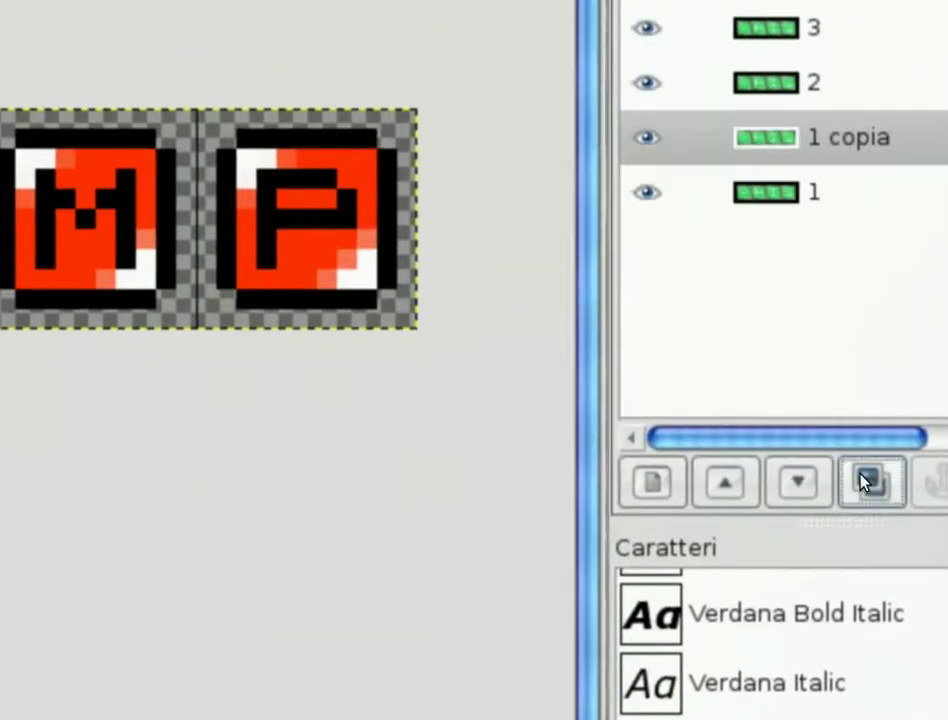
left_click(802, 139)
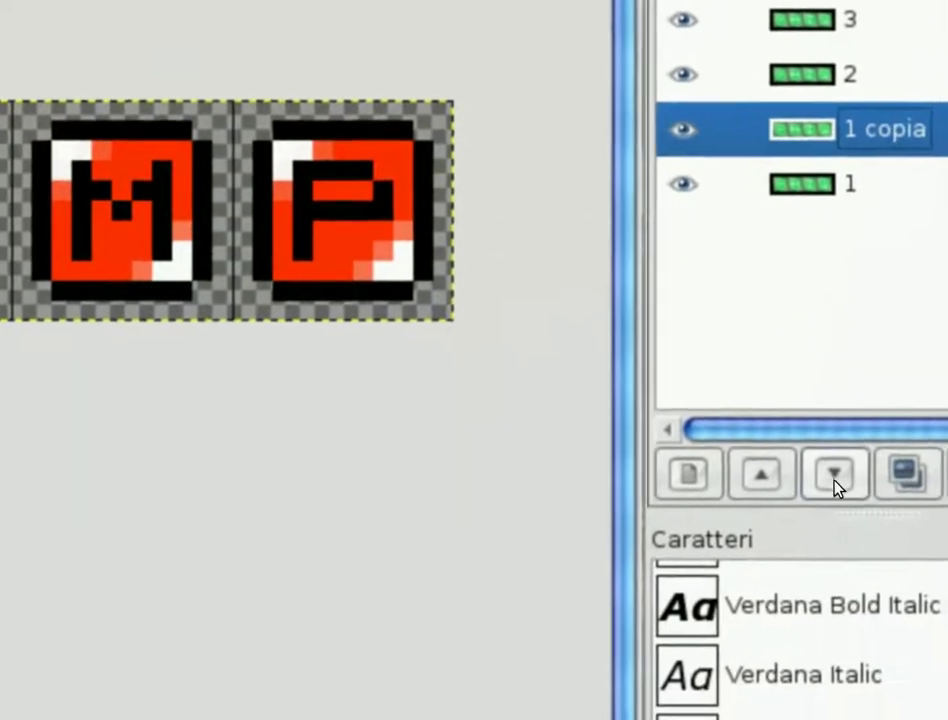
left_click(838, 485)
left_click(857, 360)
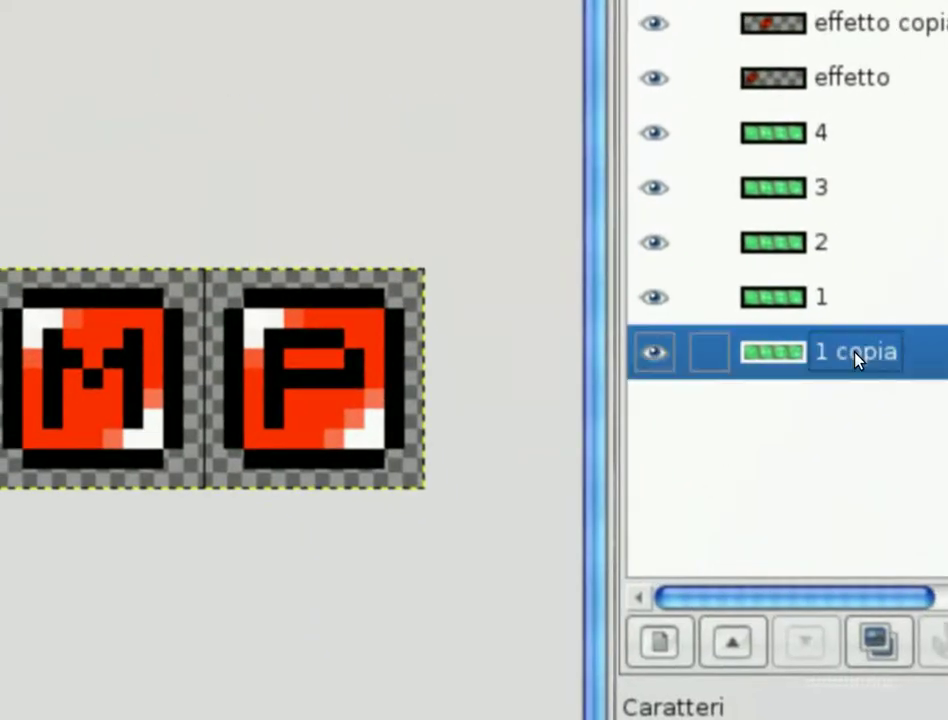
double_click(858, 357)
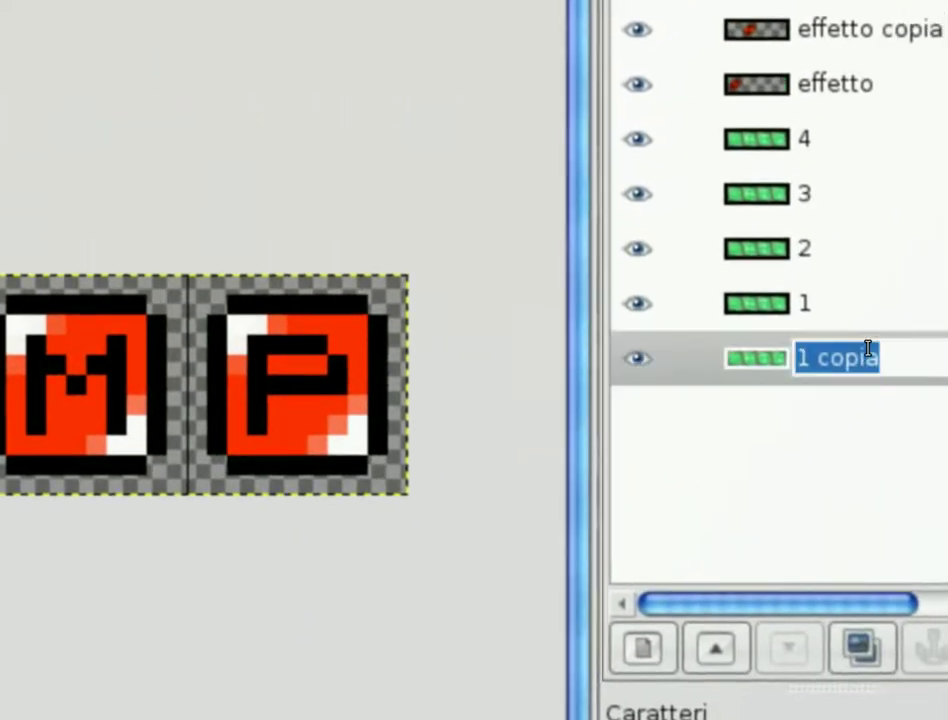
type("SFO")
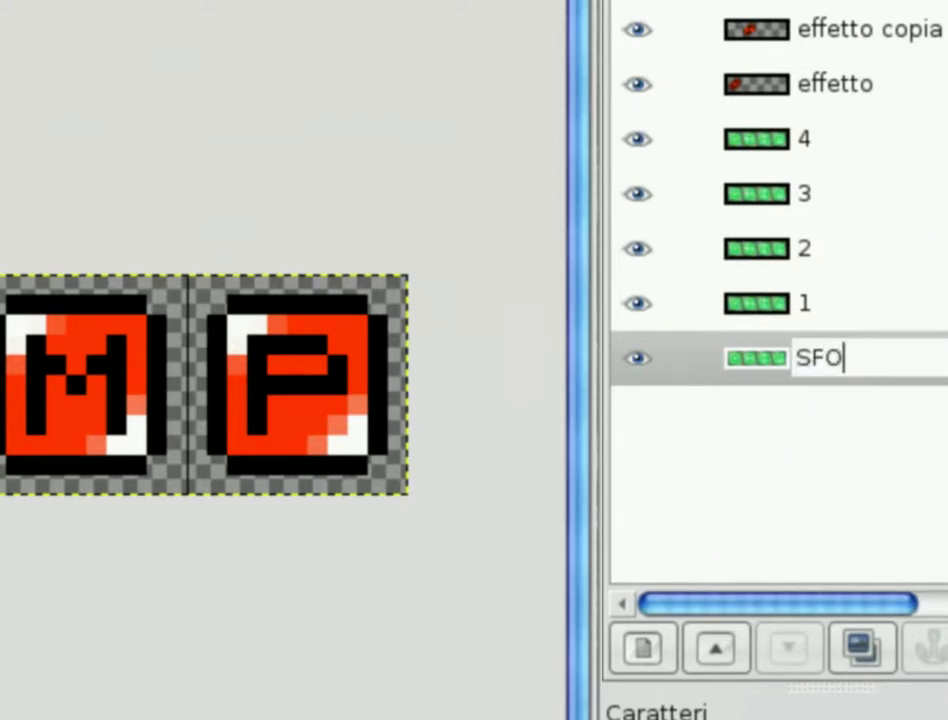
type("NDO")
key("Return")
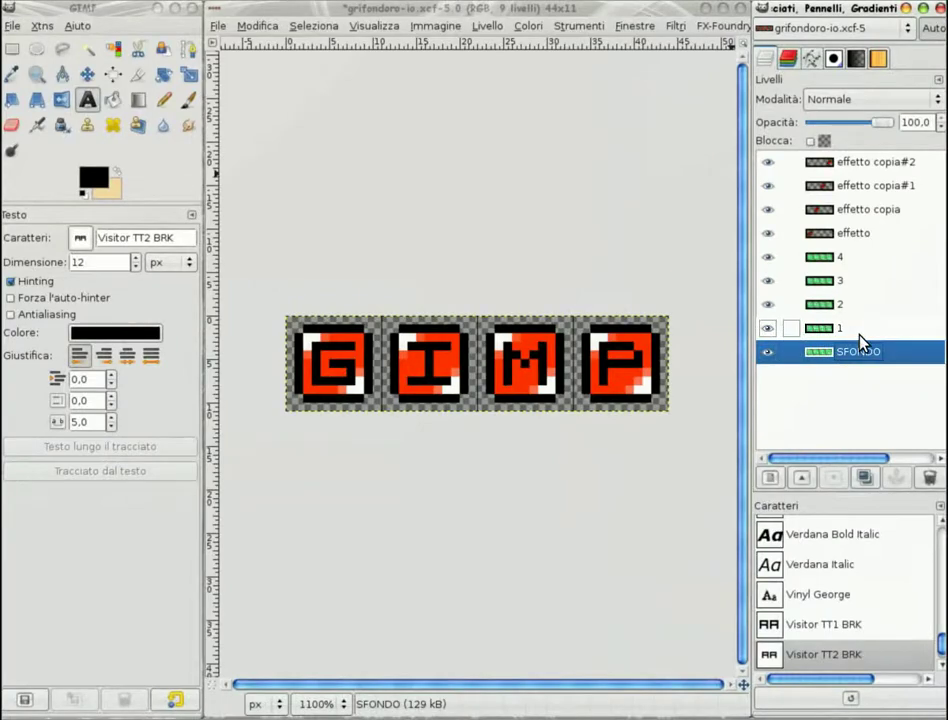
Raise layers 4, 3 and 2 so each sits just below its effetto layer.
left_click(836, 258)
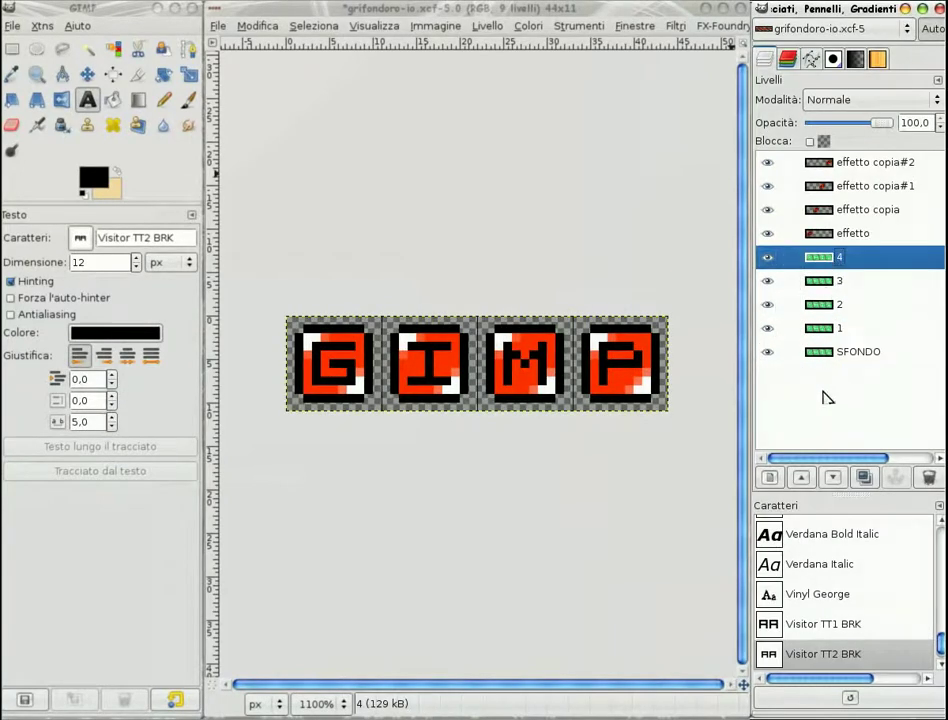
left_click(800, 478)
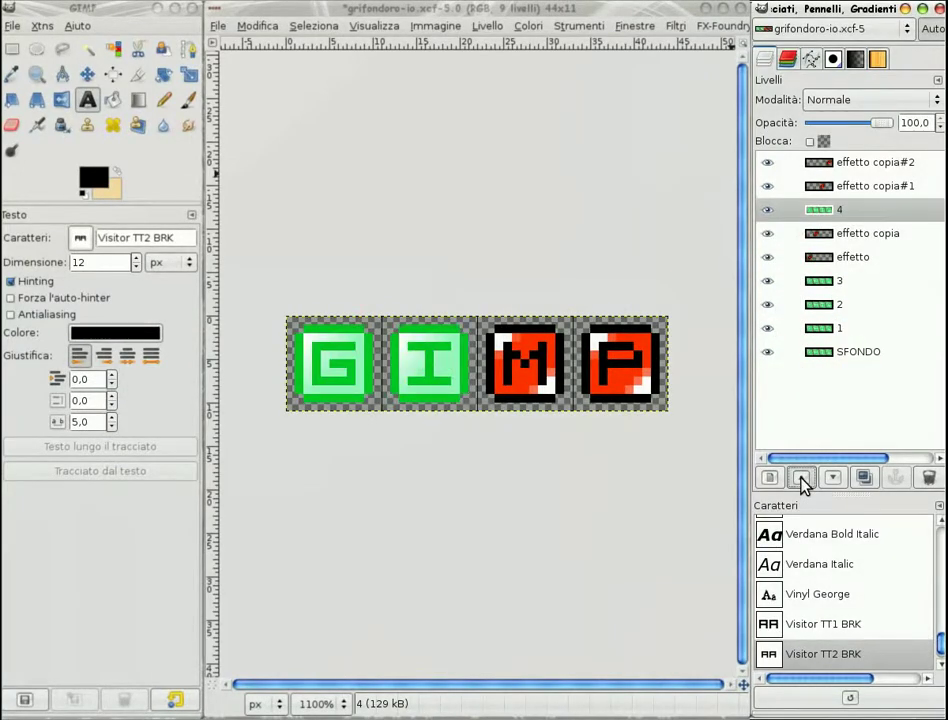
left_click(800, 478)
left_click(838, 281)
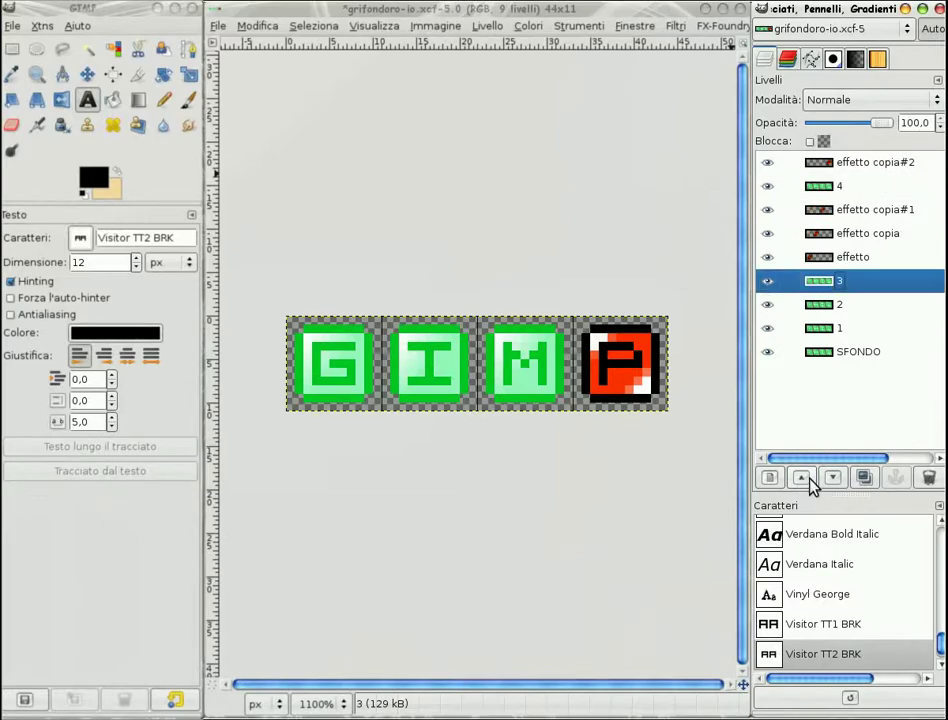
left_click(809, 477)
left_click(838, 304)
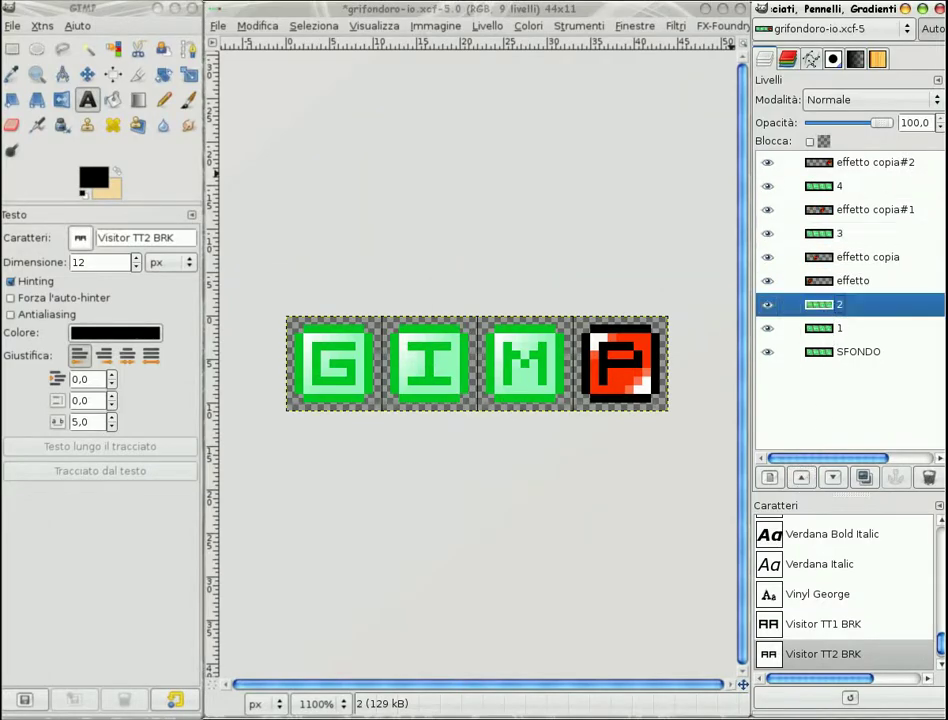
left_click(800, 480)
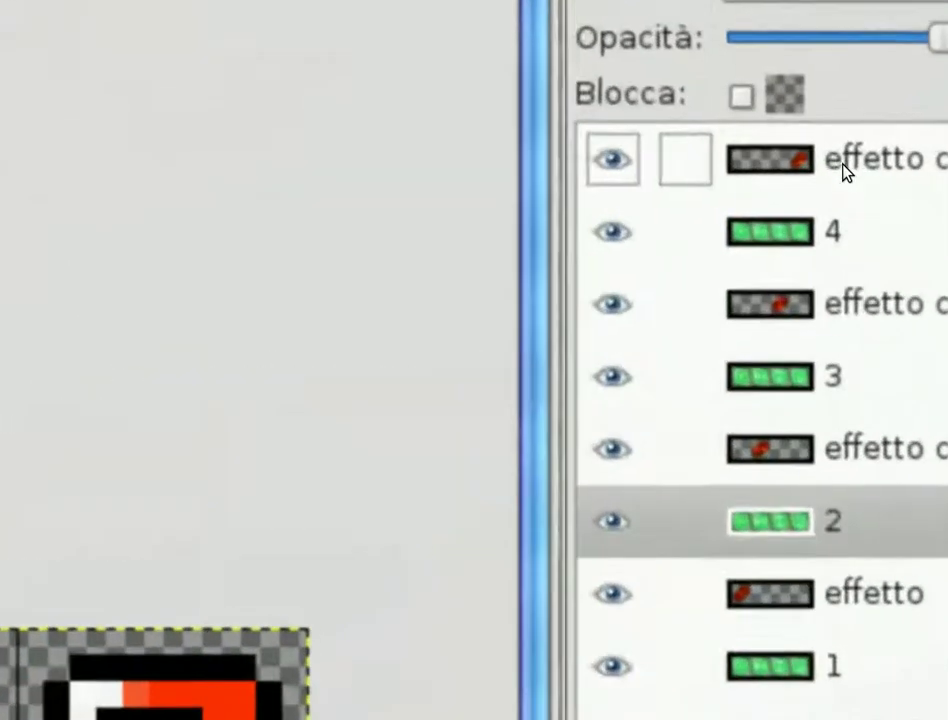
Merge all four effetto layers down into layers 4, 3, 2 and 1 with Fondi in basso.
right_click(845, 170)
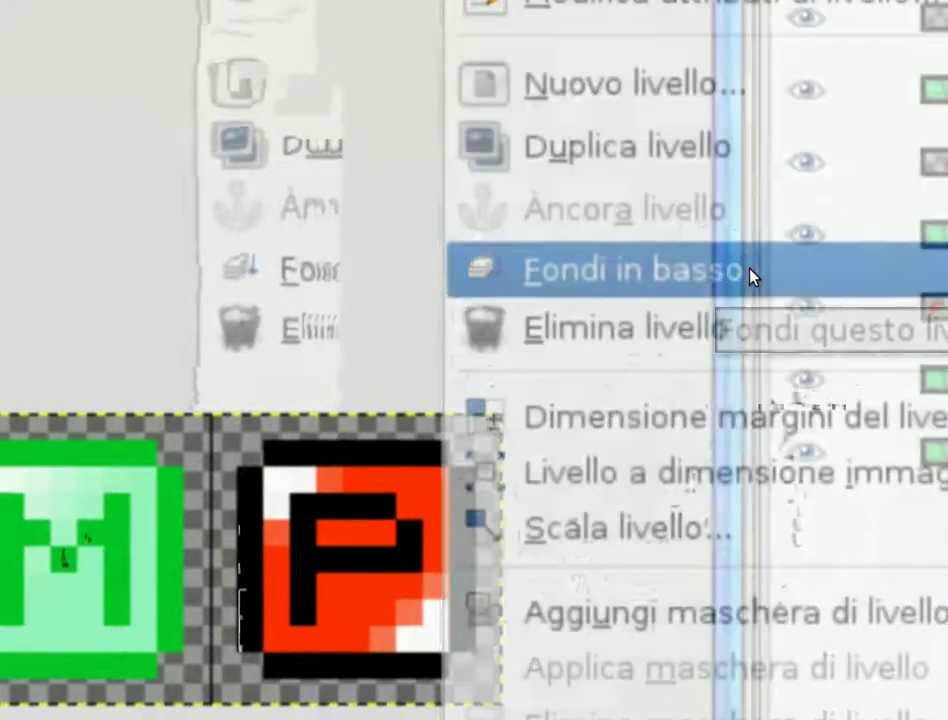
left_click(752, 275)
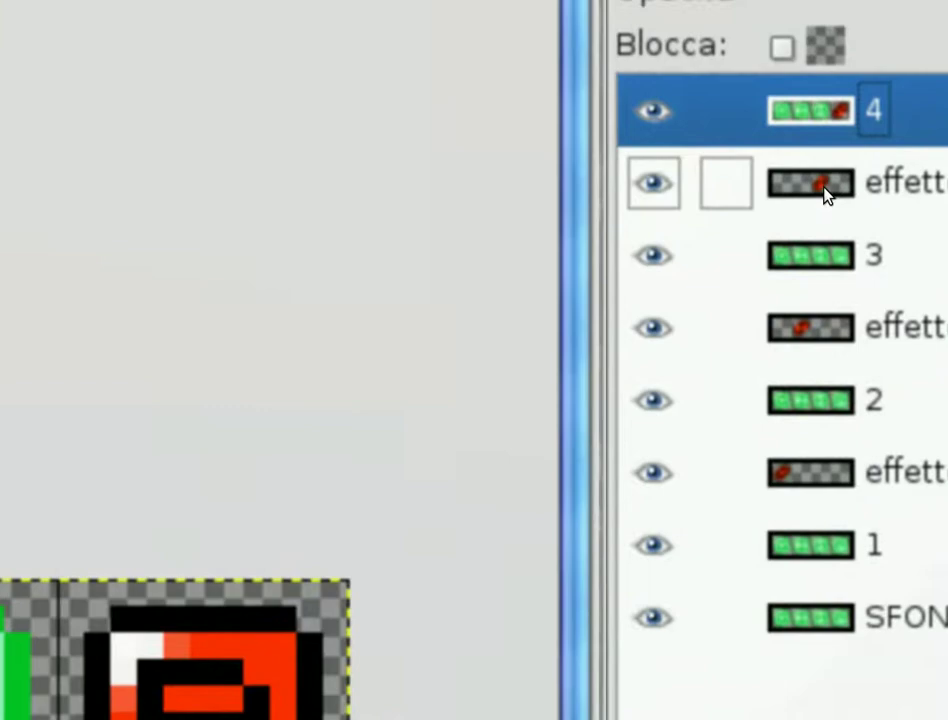
right_click(825, 190)
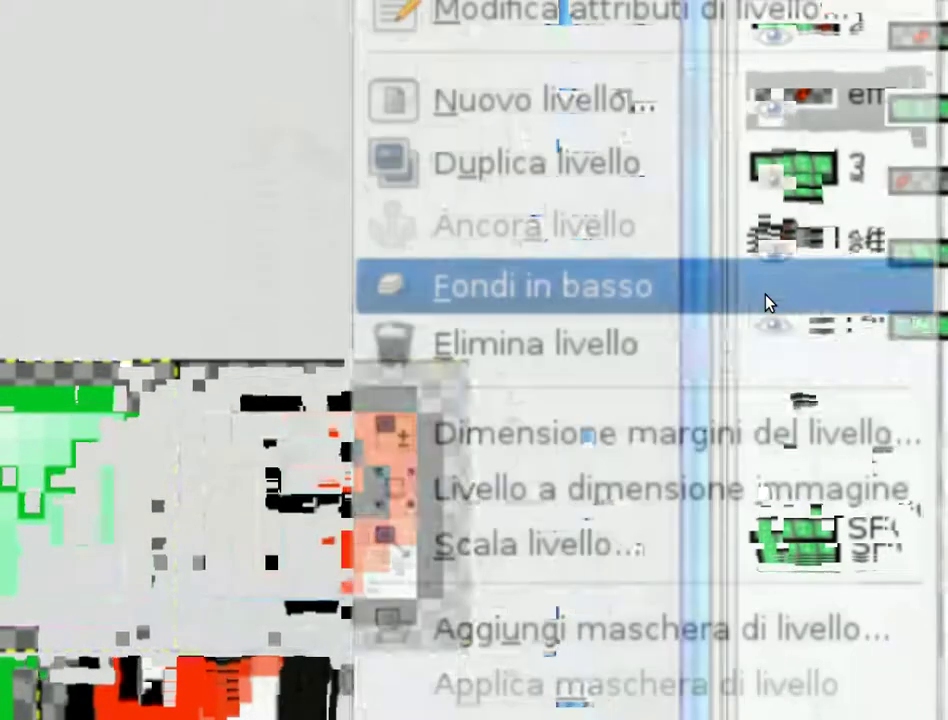
left_click(768, 302)
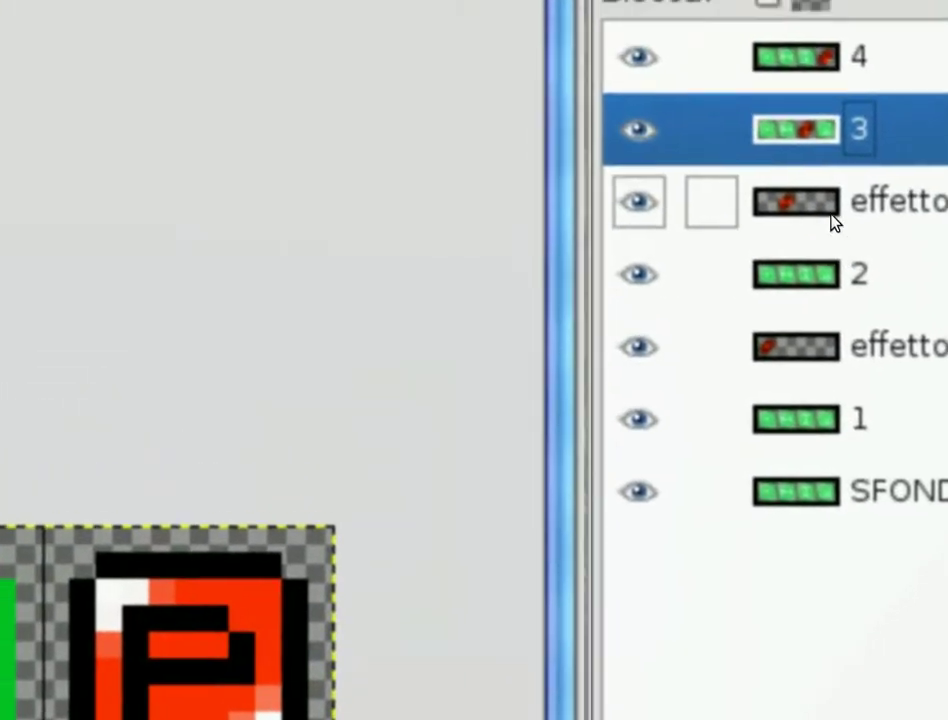
right_click(833, 218)
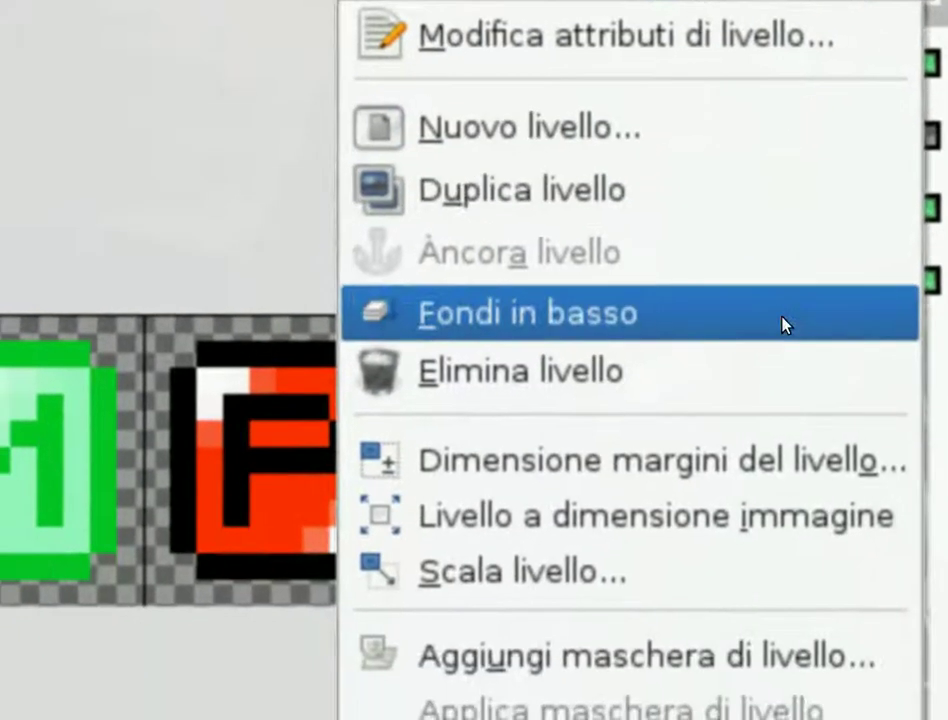
left_click(688, 535)
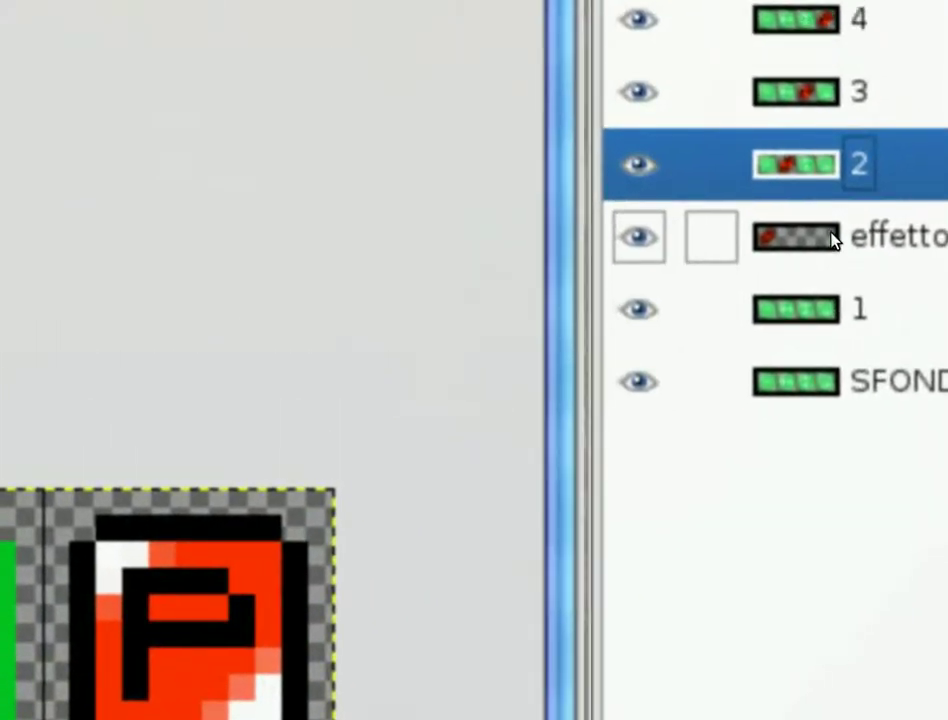
right_click(833, 238)
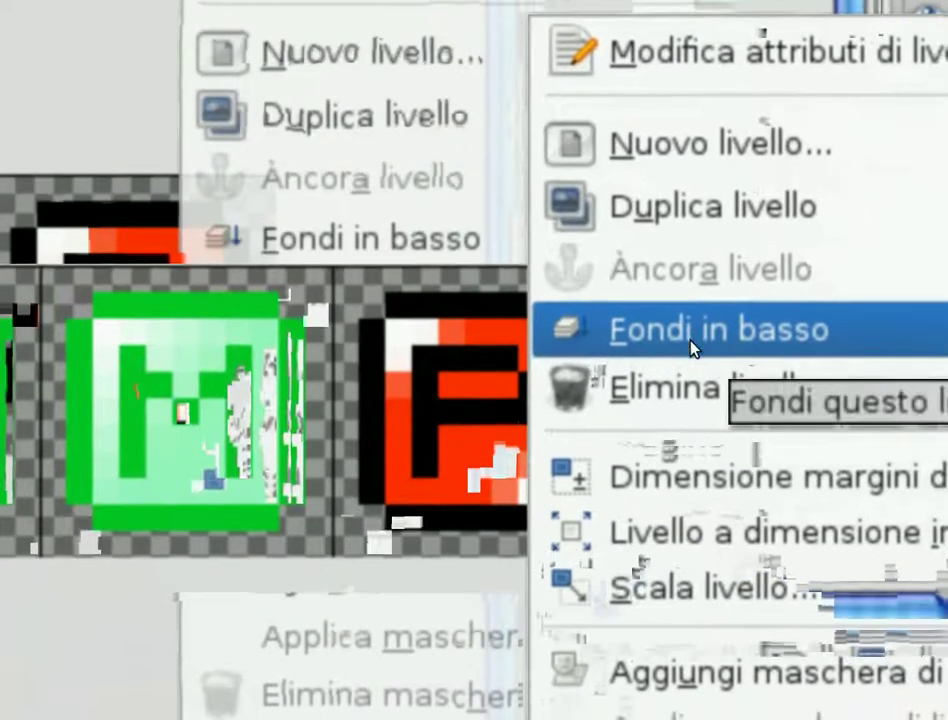
left_click(690, 343)
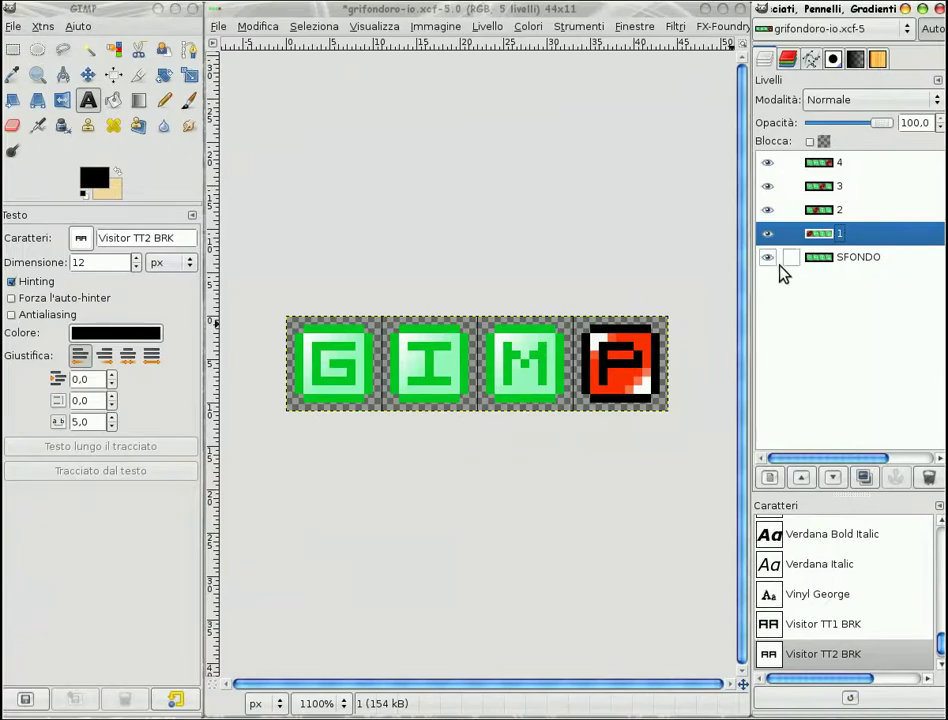
Save as GIMP2.gif, exported as an infinitely looping animation with 100 ms frame delay.
left_click(219, 27)
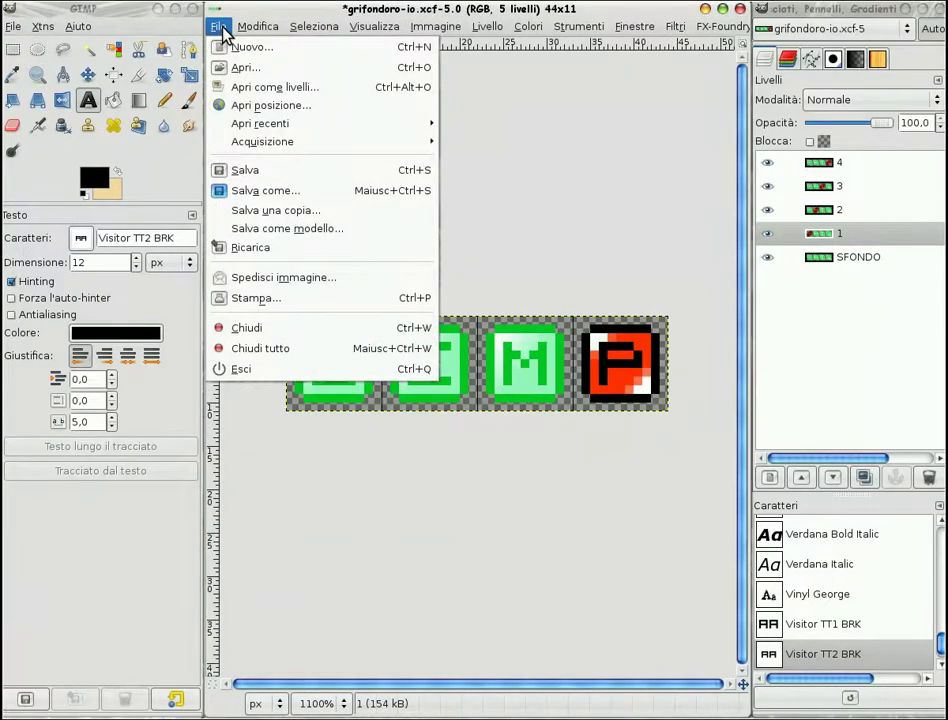
left_click(281, 193)
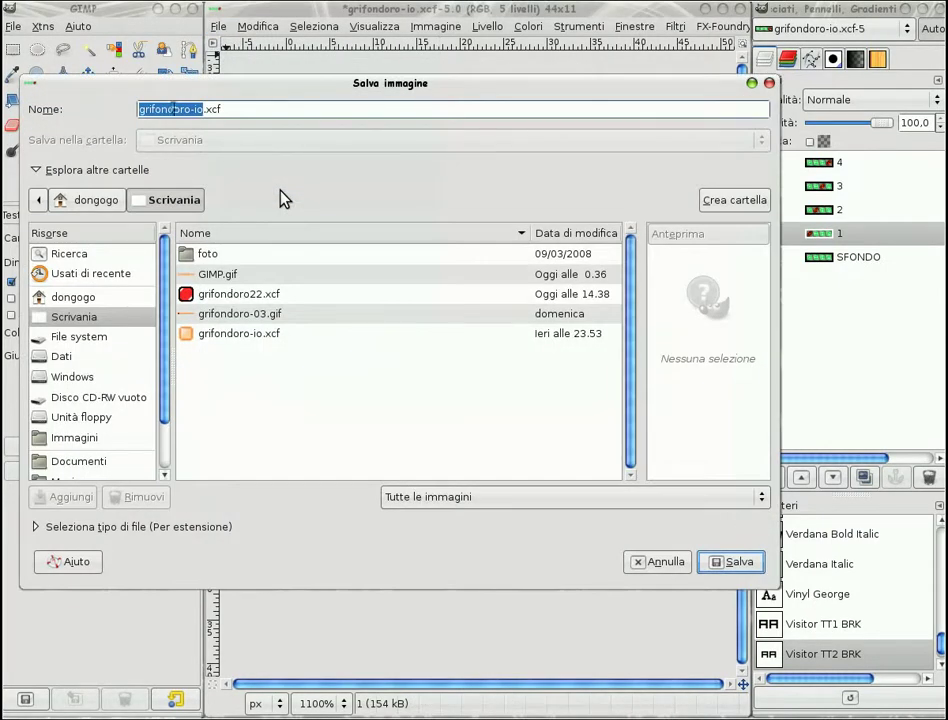
type("GIMP2.gif")
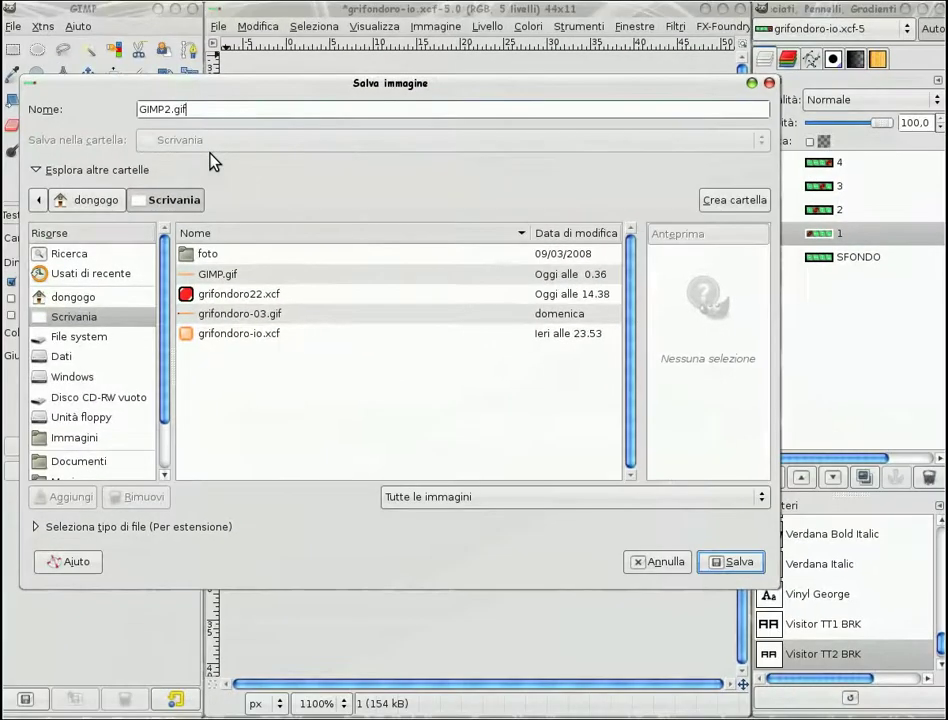
key("Return")
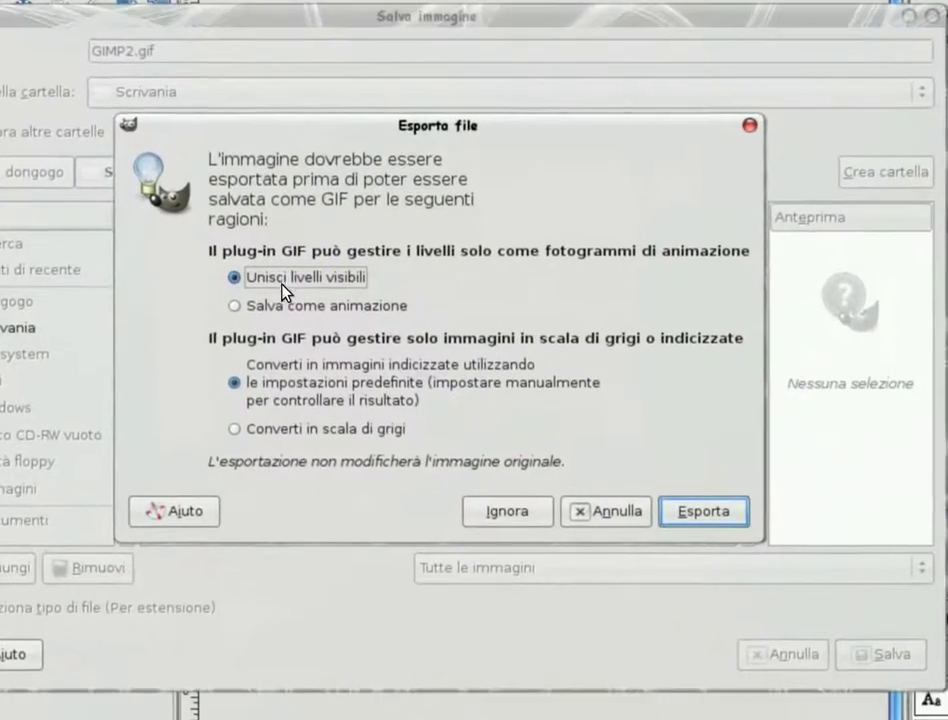
left_click(283, 302)
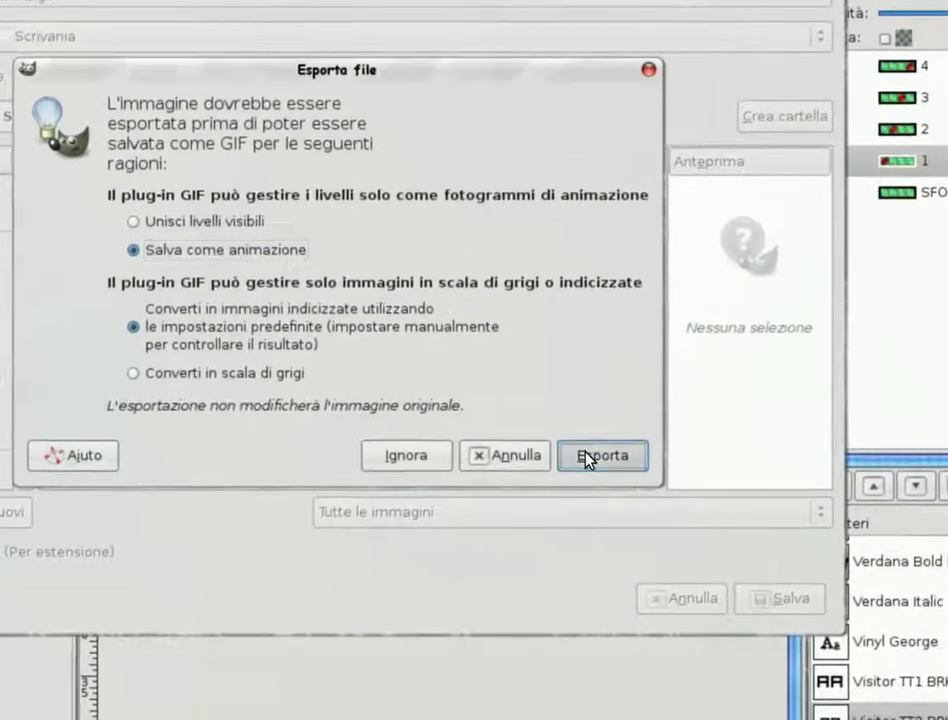
left_click(695, 508)
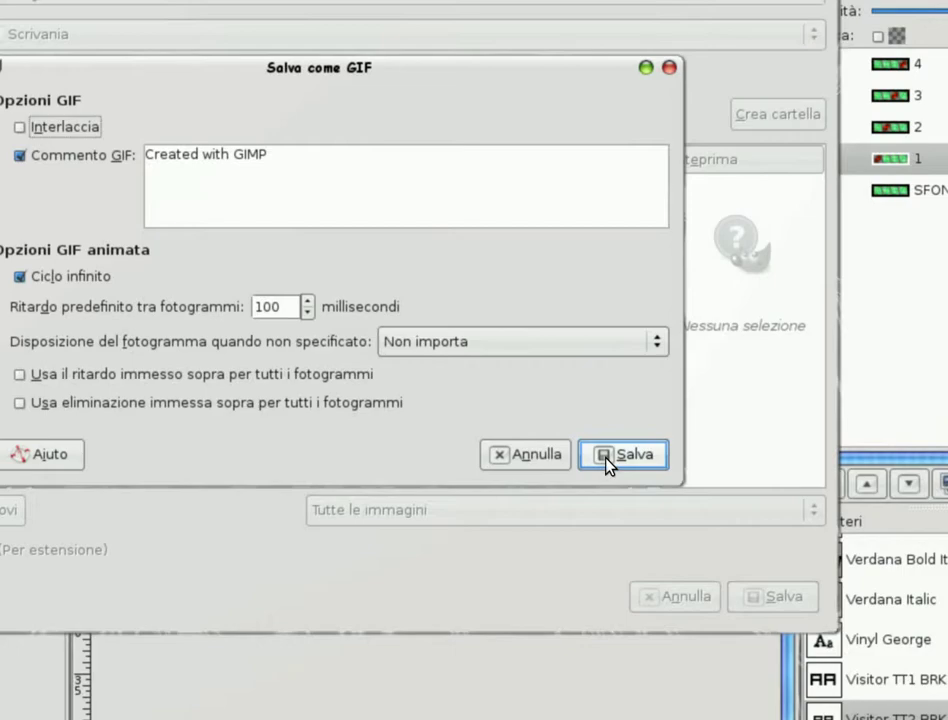
left_click(606, 458)
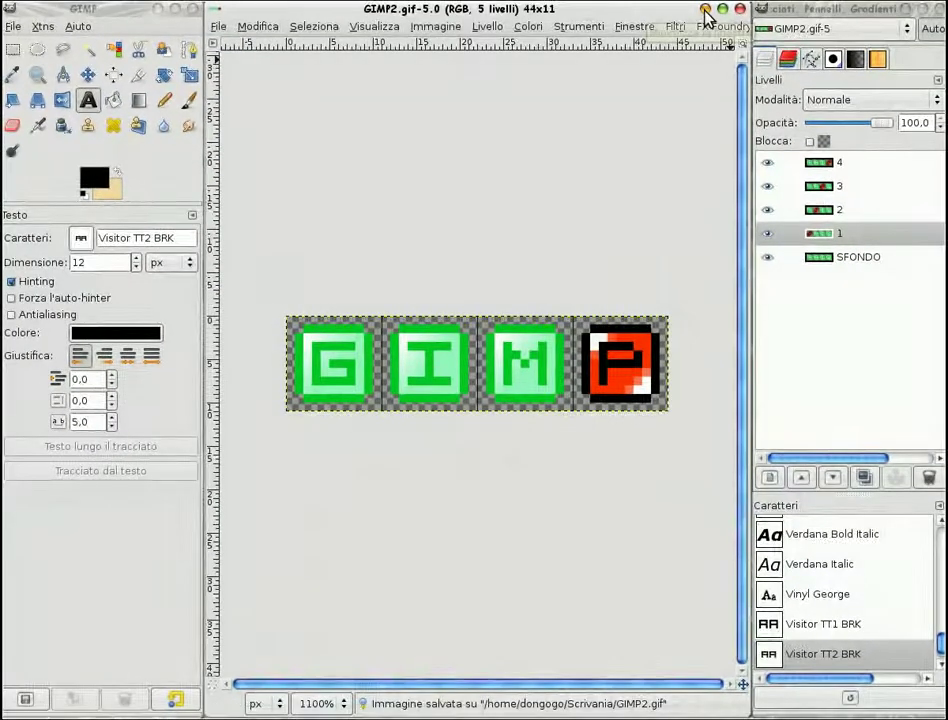
Minimize GIMP and open GIMP2.gif from the desktop in gThumb.
left_click(705, 10)
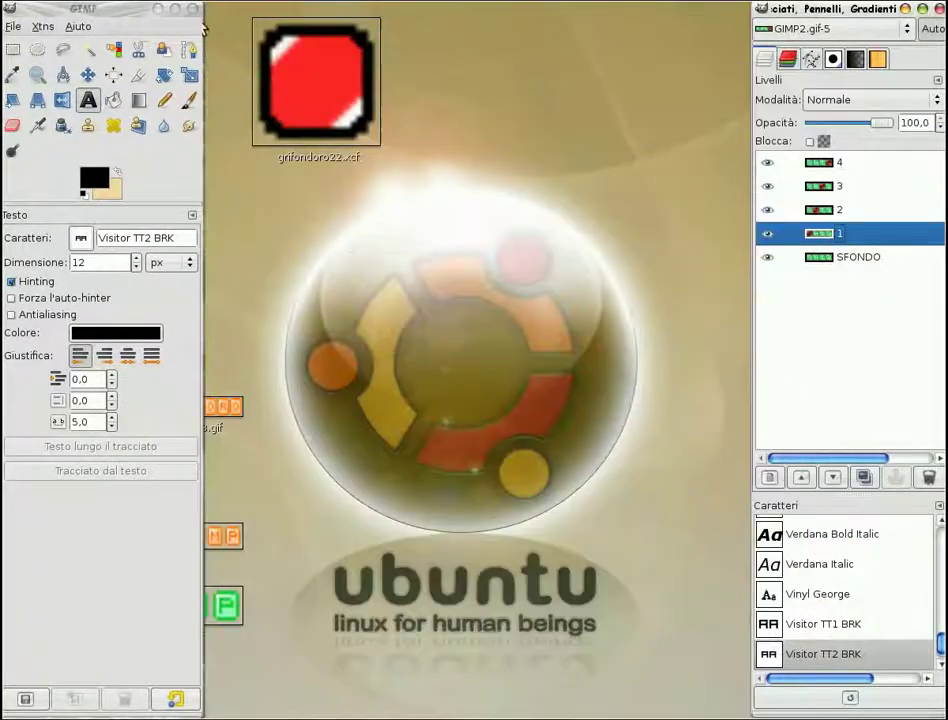
left_click(158, 10)
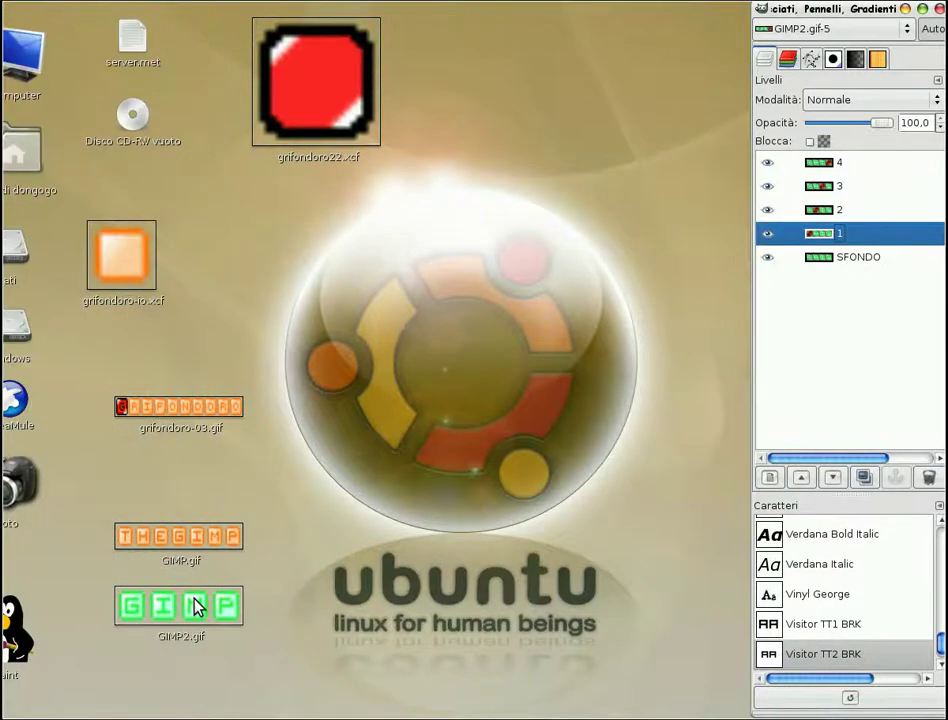
right_click(195, 612)
mouse_move(255, 295)
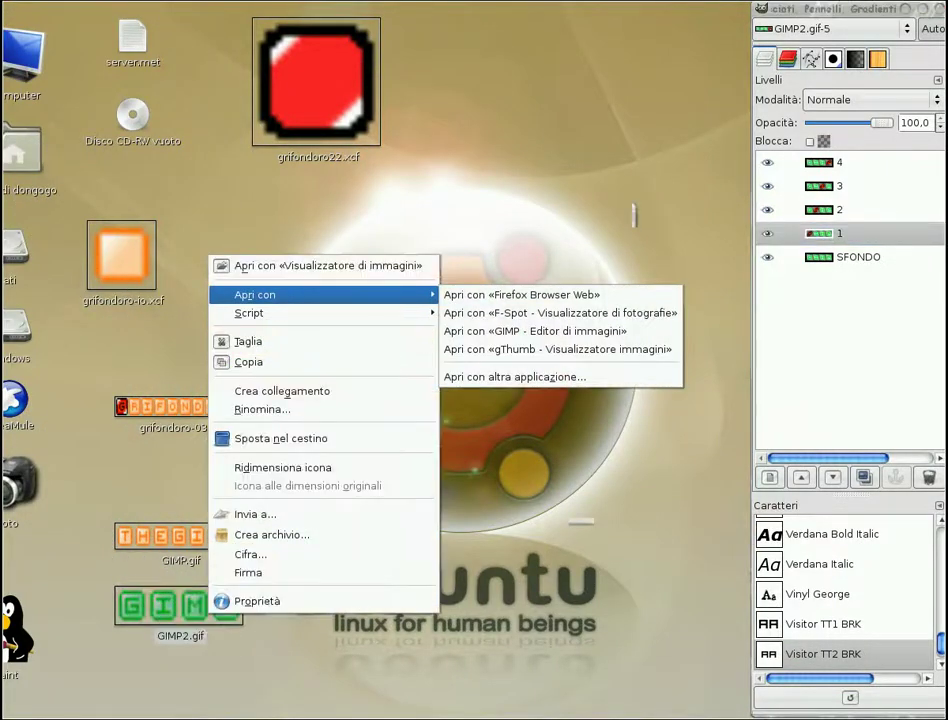
left_click(496, 350)
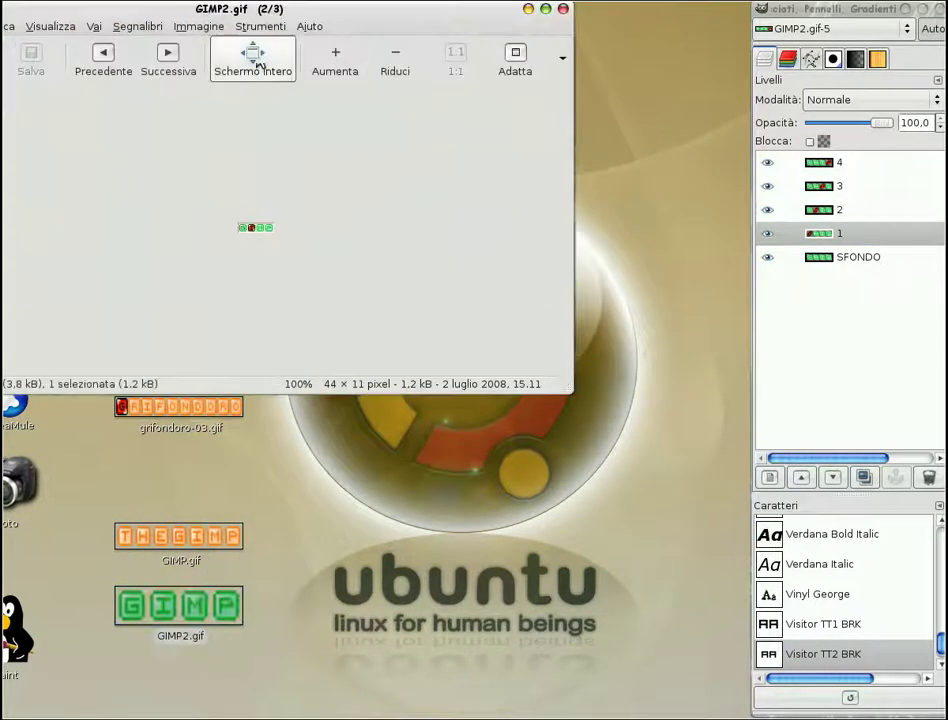
Centre the viewer window and zoom in on the animated GIF.
left_click_drag(255, 8, 432, 146)
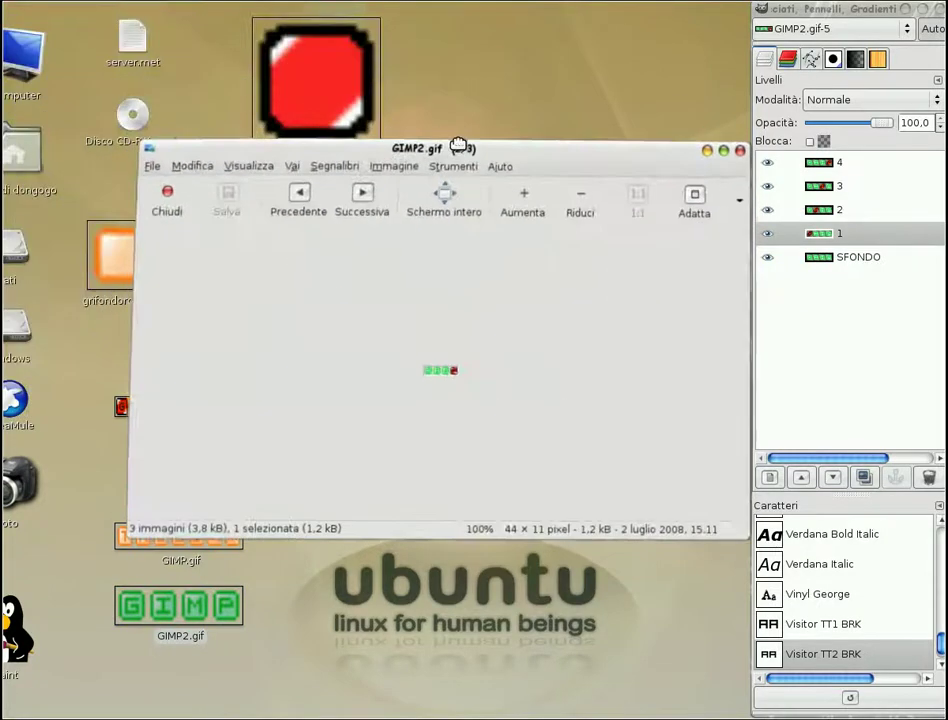
left_click(520, 203)
left_click(520, 203)
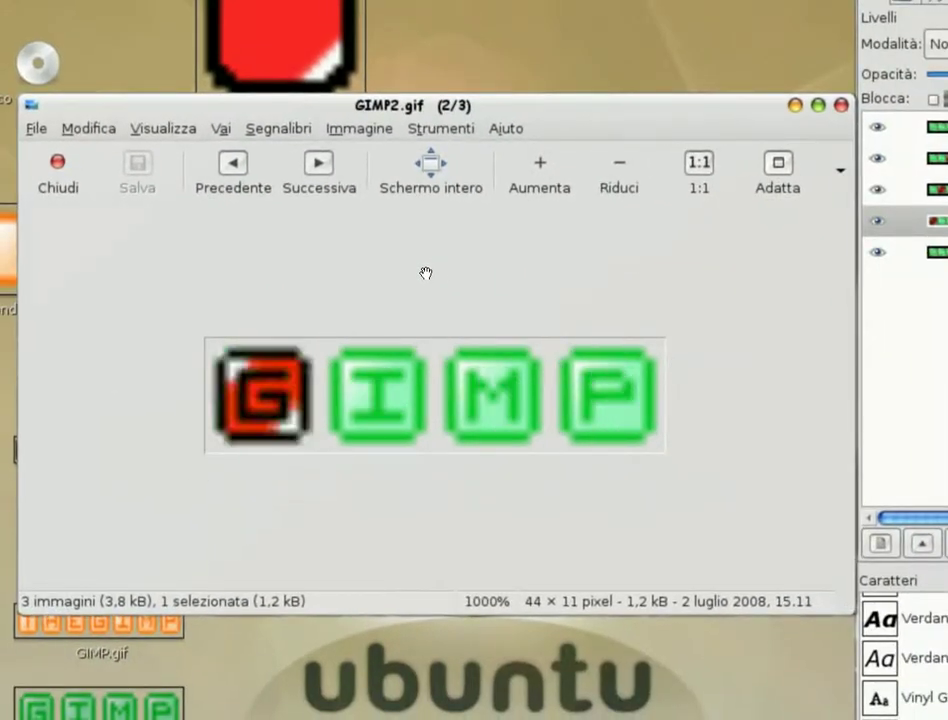
key("minus")
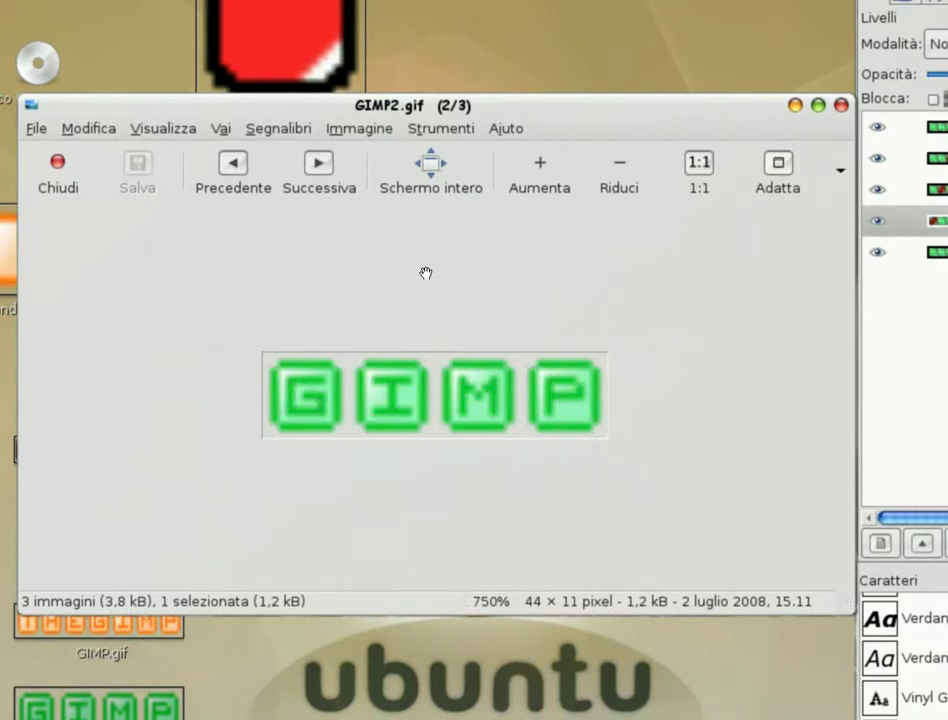